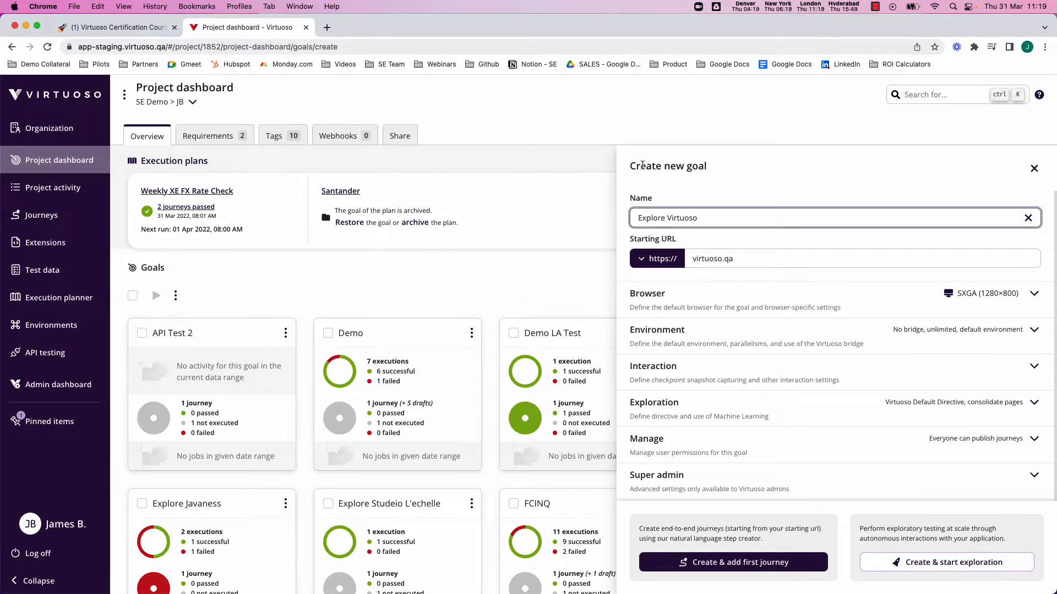
left_click(761, 258)
key("super+a")
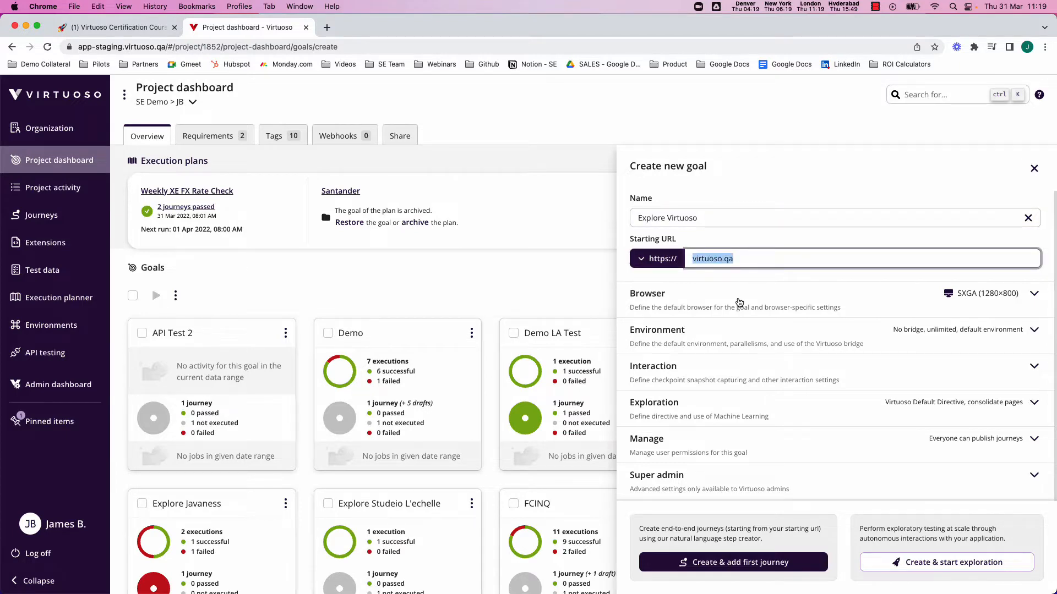
left_click(741, 563)
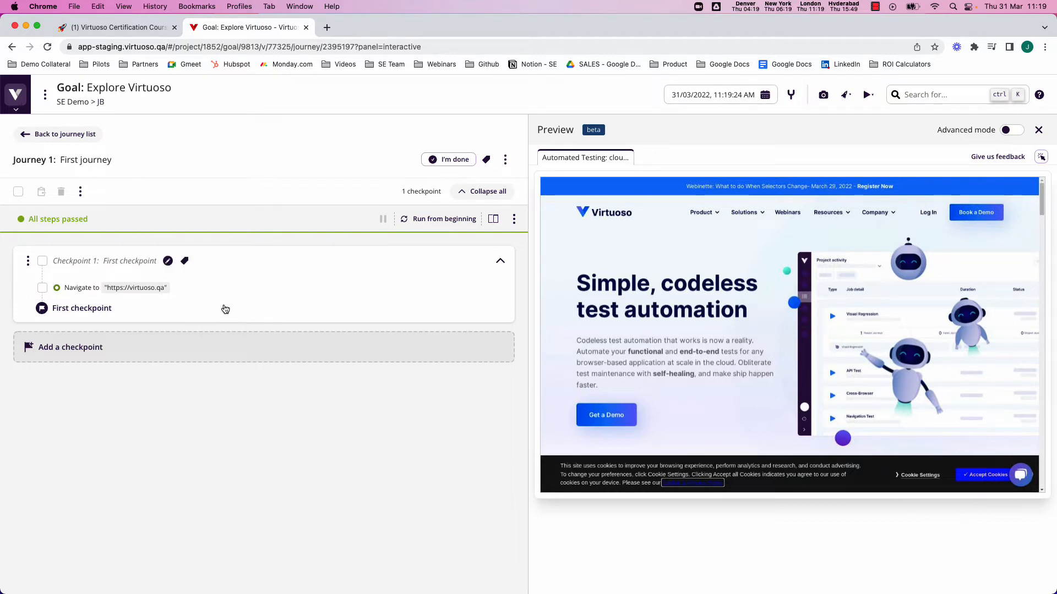
- Add the test step Click "Accept Cookies" after the navigation step in the first checkpoint
left_click(265, 301)
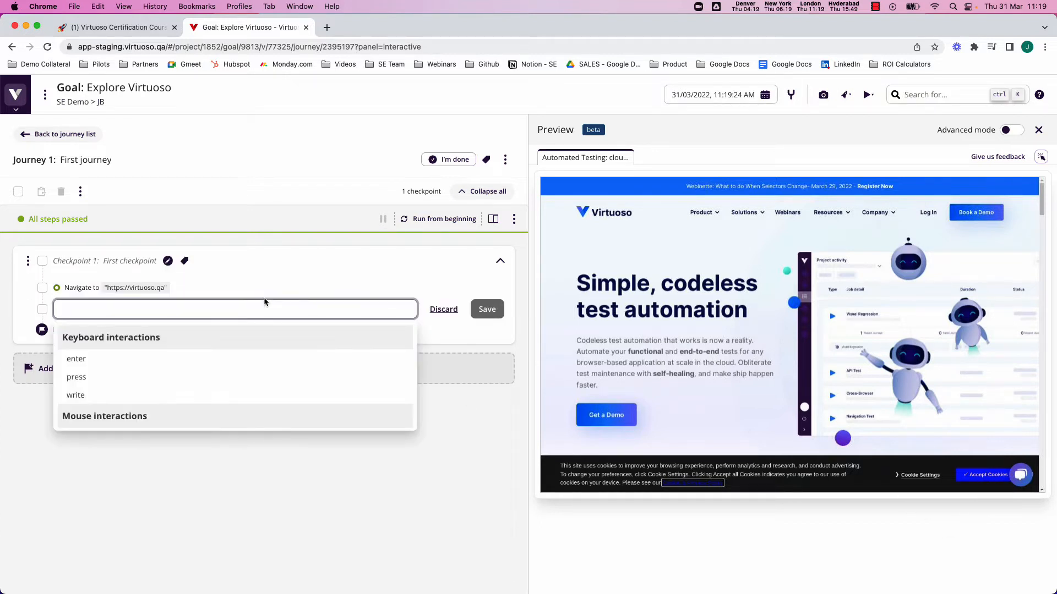
type("Click \"Accept Cookies\"")
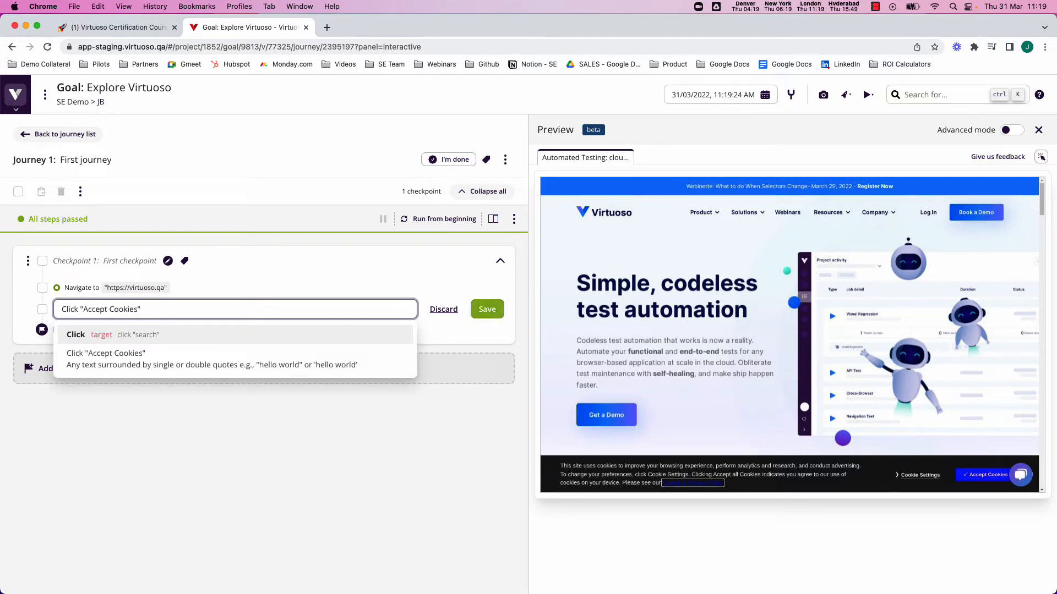
key("Return")
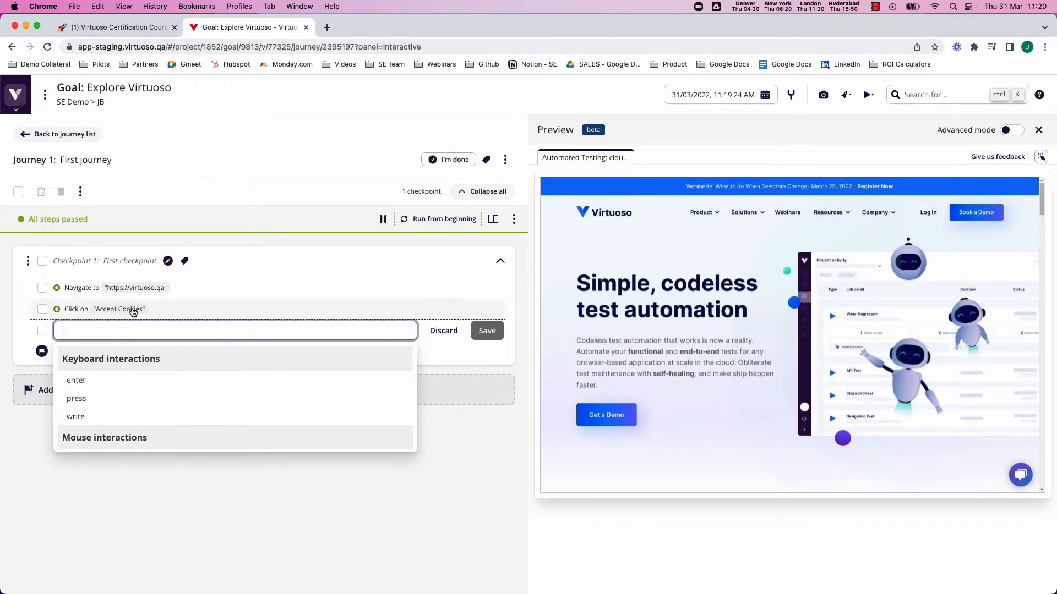
left_click(173, 513)
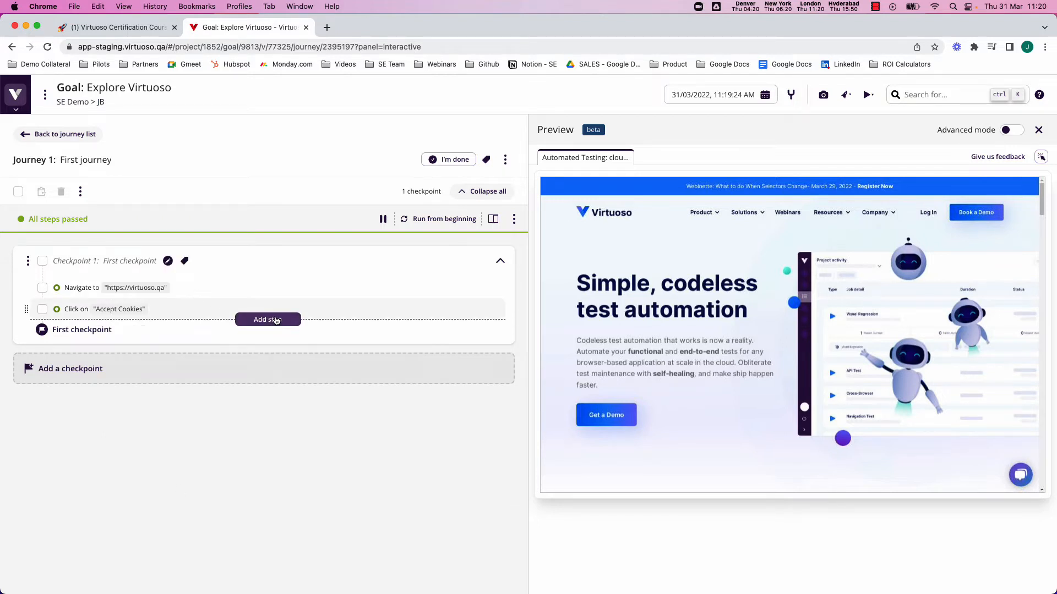
- Add two test steps after the cookie step: Mouse over "Product" and Click on "Features"
left_click(274, 318)
type("Mouse ")
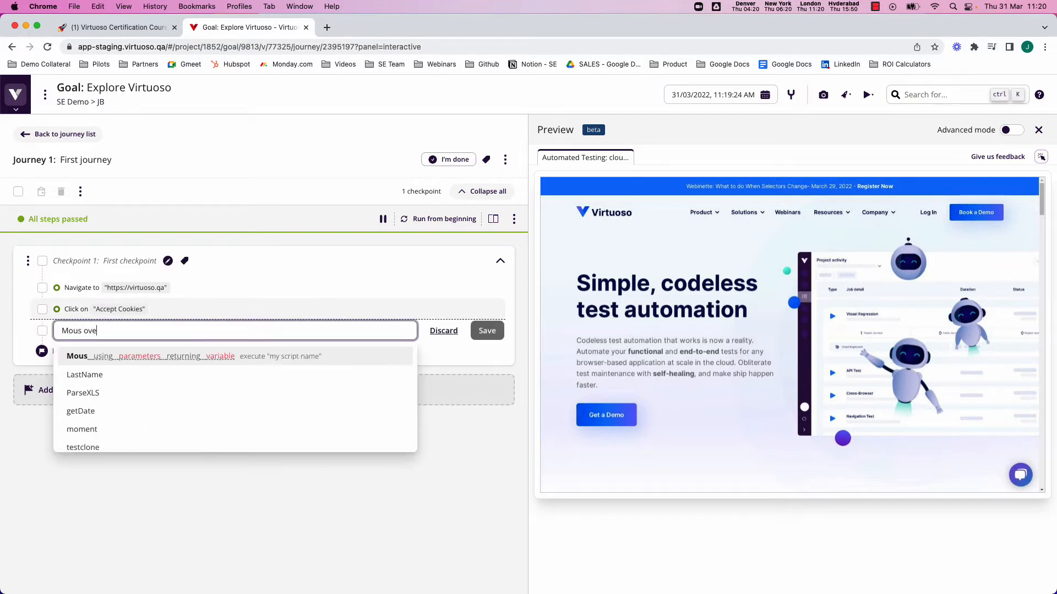
type("over \"")
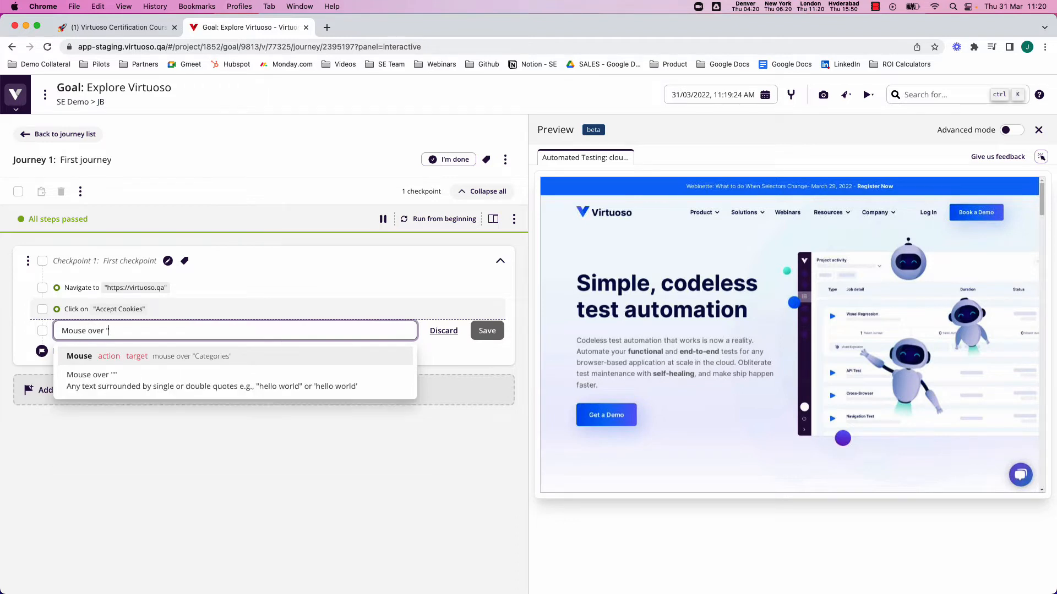
type("Product\"")
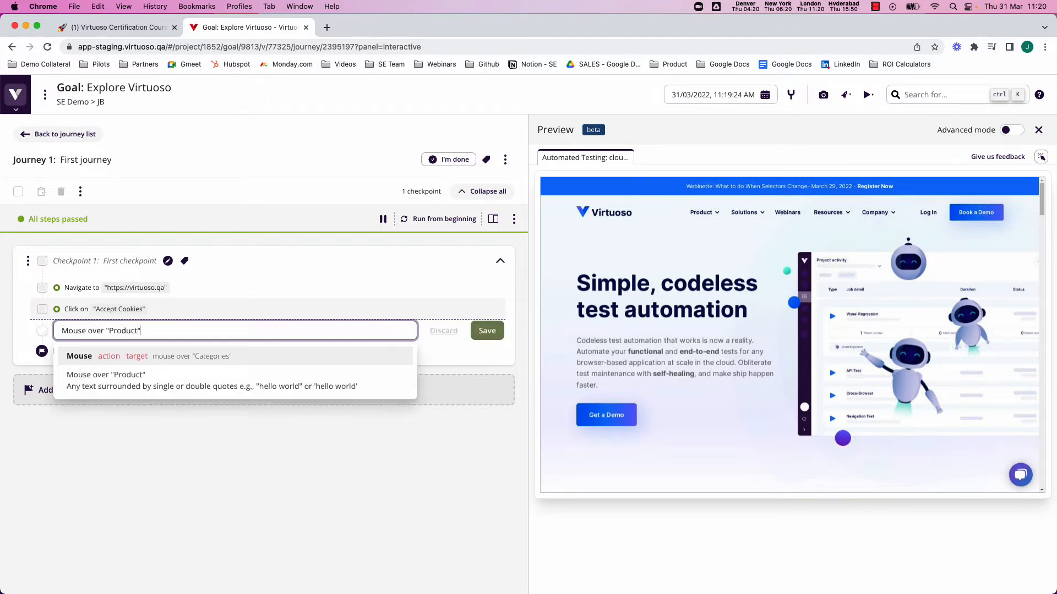
key("Return")
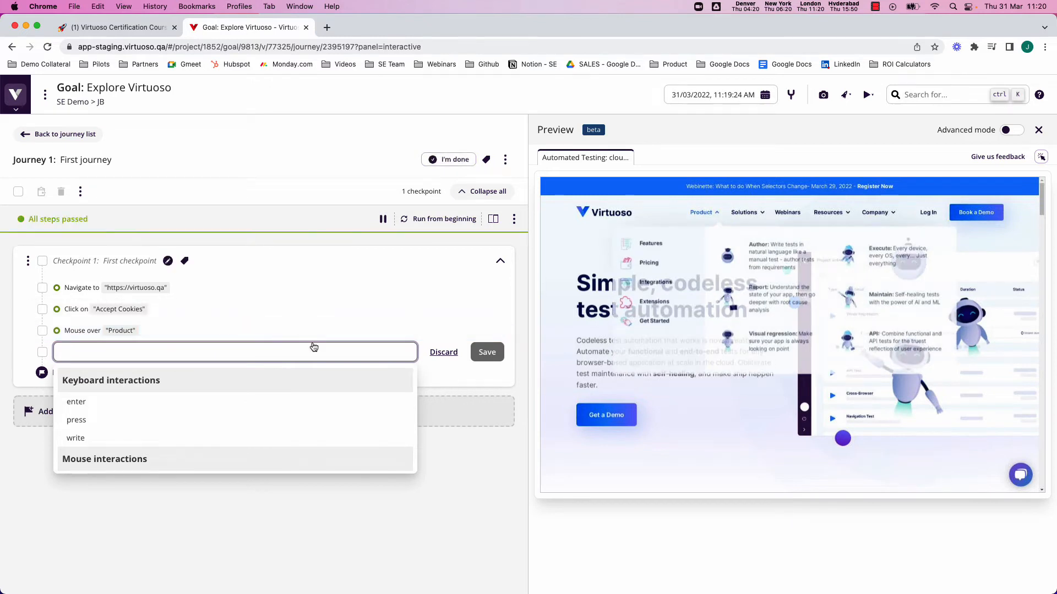
type("Click")
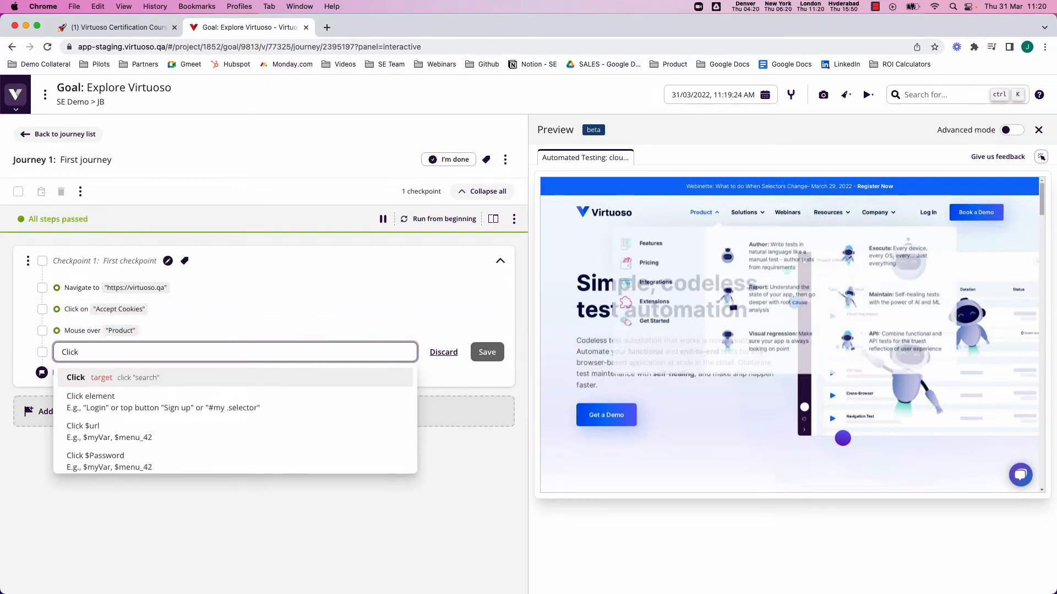
type(" on \"Features\"")
key("Return")
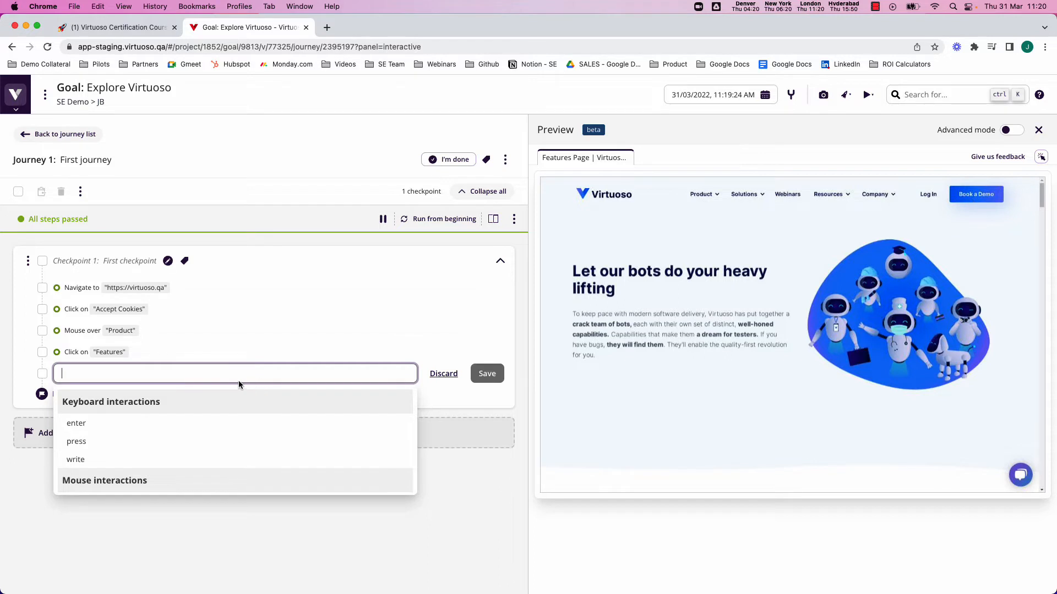
- Add a Click on "Book a Demo" test step, picking the Book a Demo element from the live preview as its target
type("Click on")
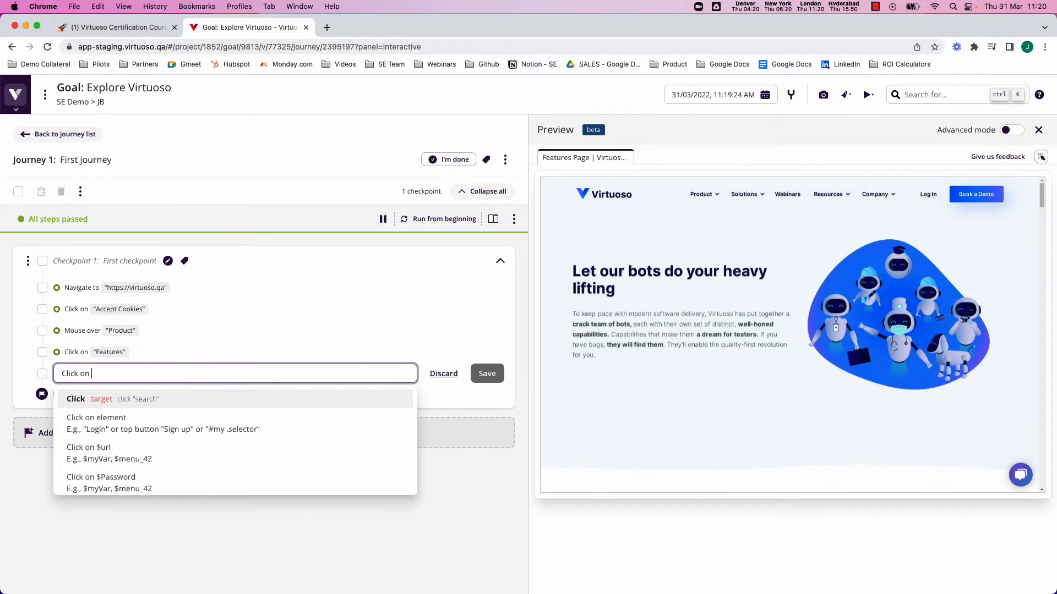
left_click(1041, 158)
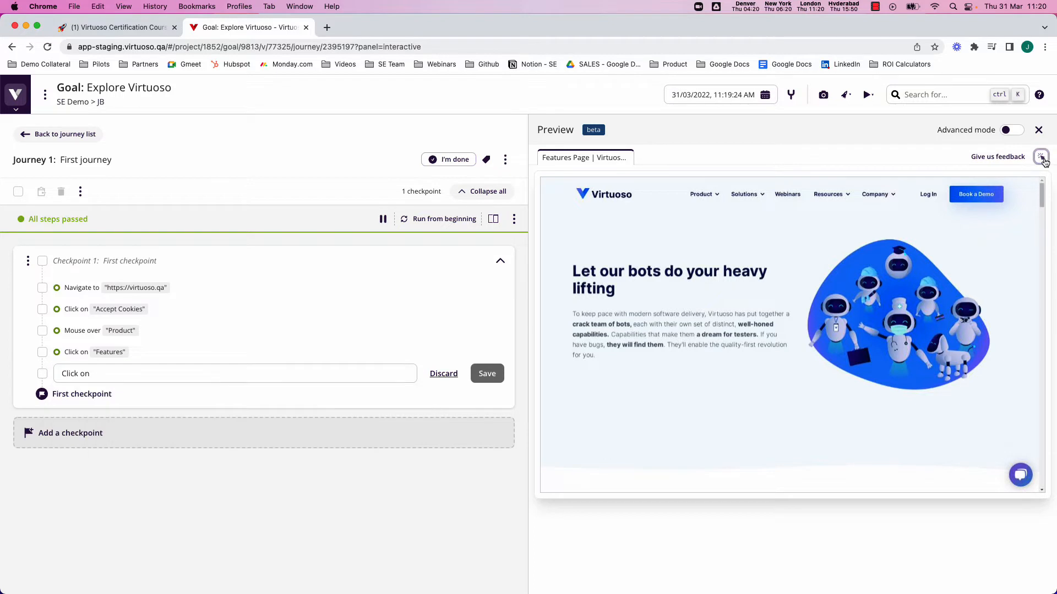
left_click(975, 196)
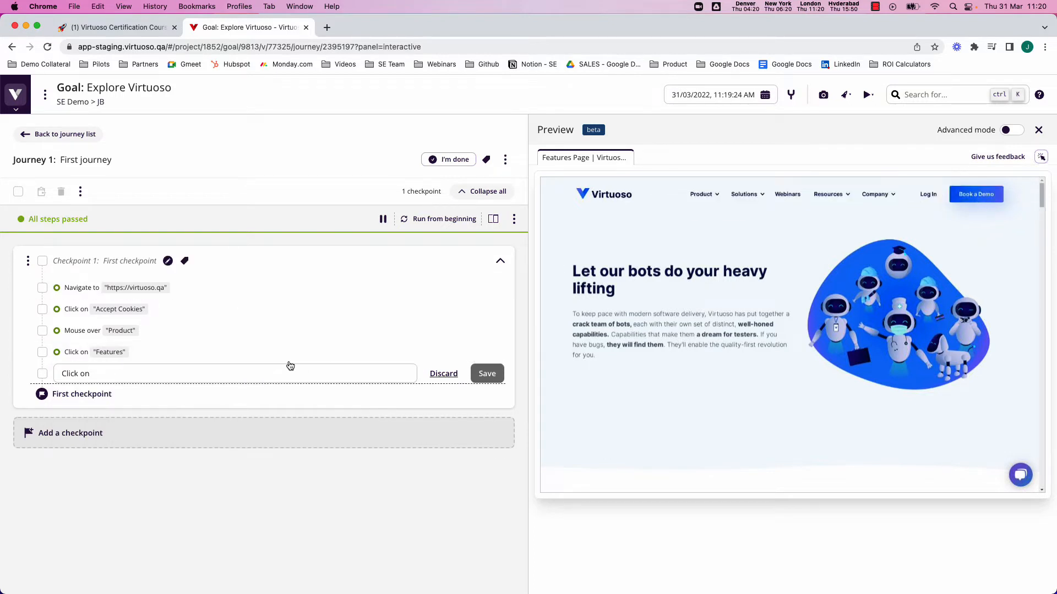
left_click(158, 375)
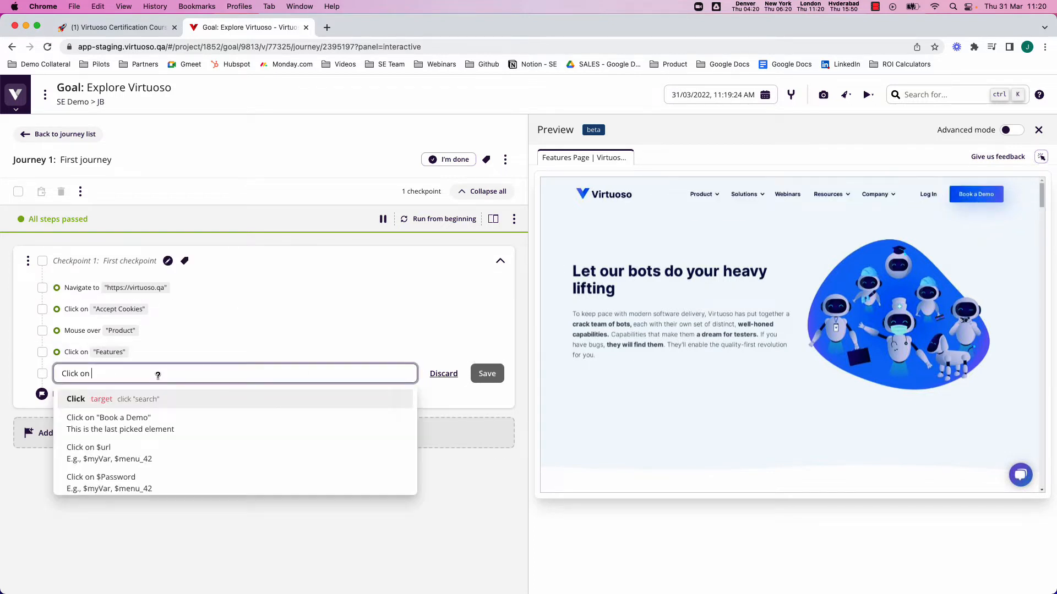
left_click(108, 423)
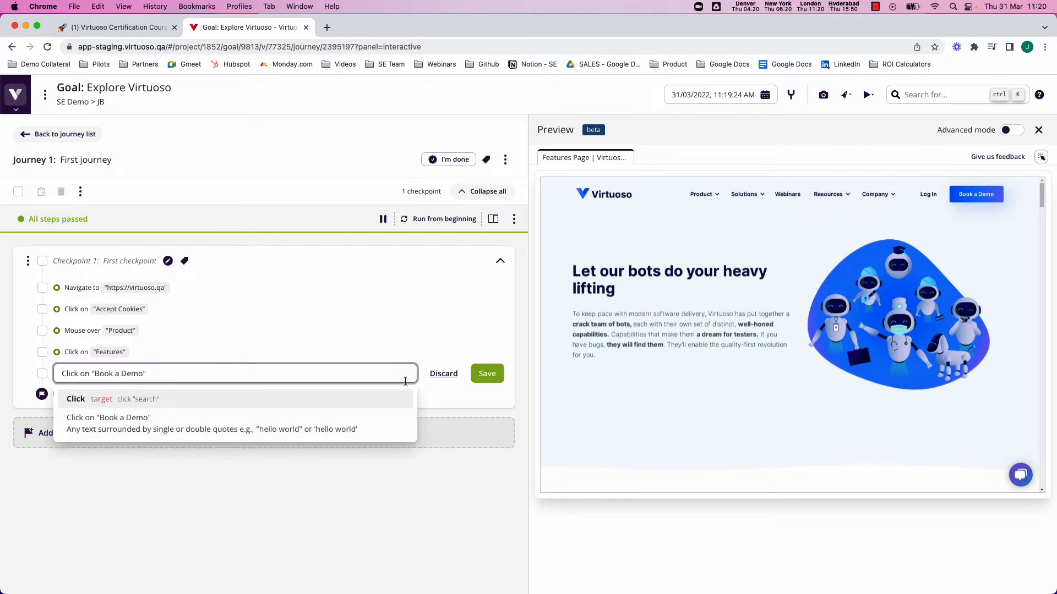
left_click(487, 374)
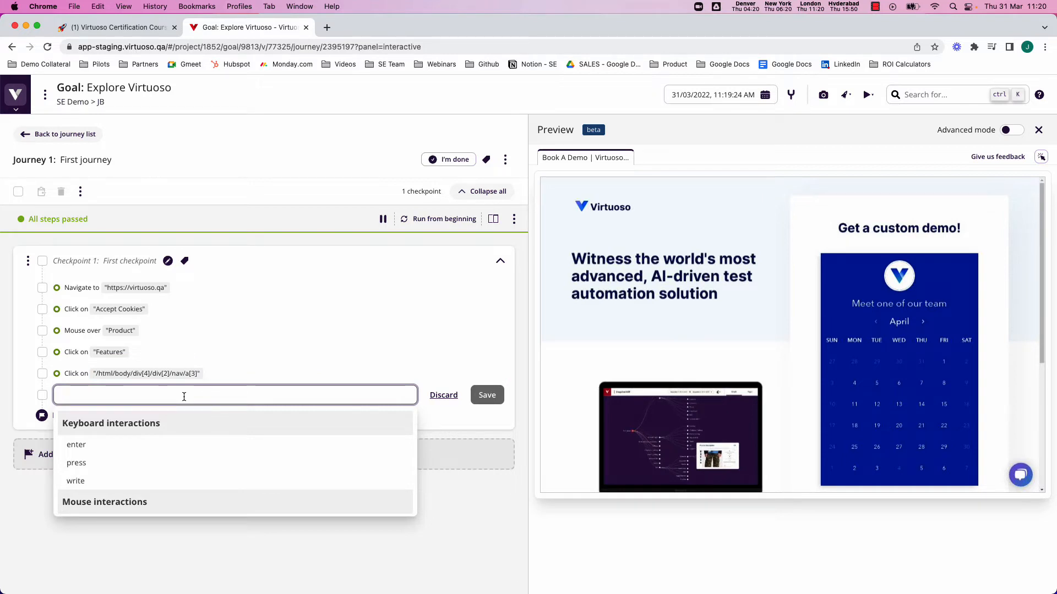
- Add a test step with the deliberately misspelled target: Click on "Aprillll"
type("Click on ")
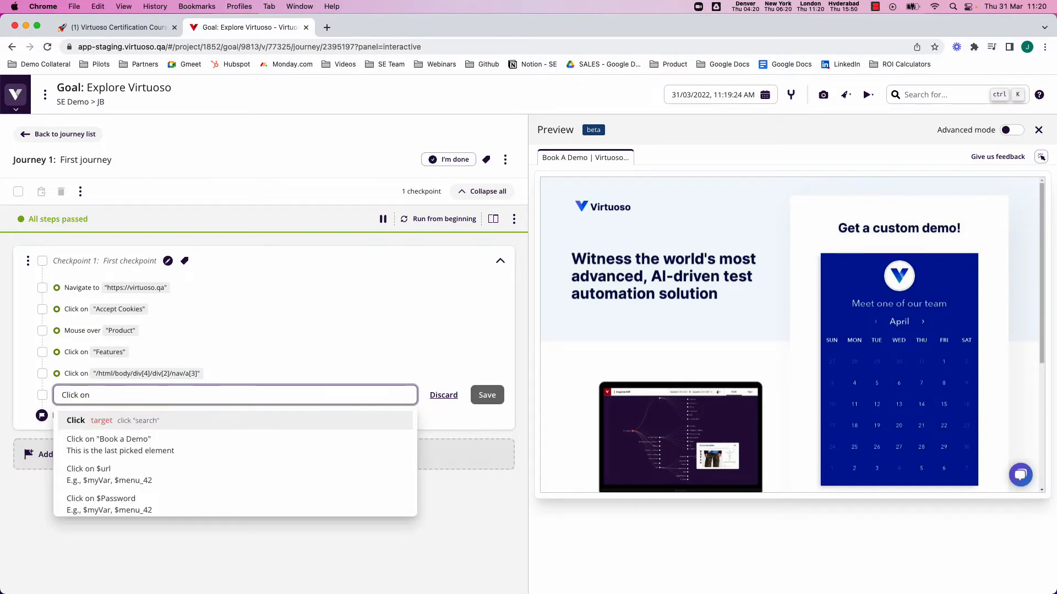
type("\"A")
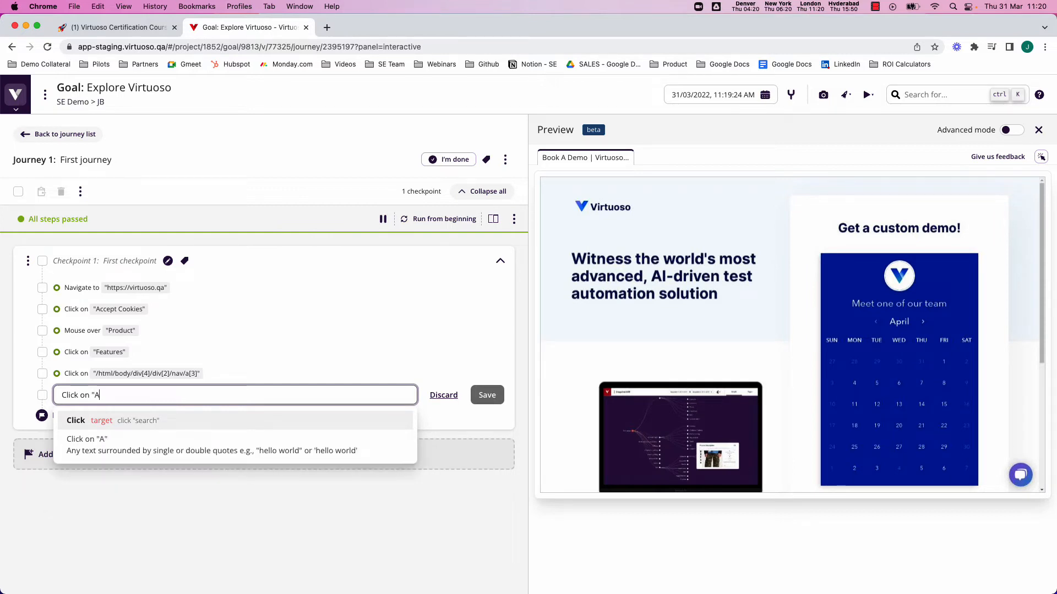
type("prillll|\"")
key("BackSpace")
type("\"")
key("Return")
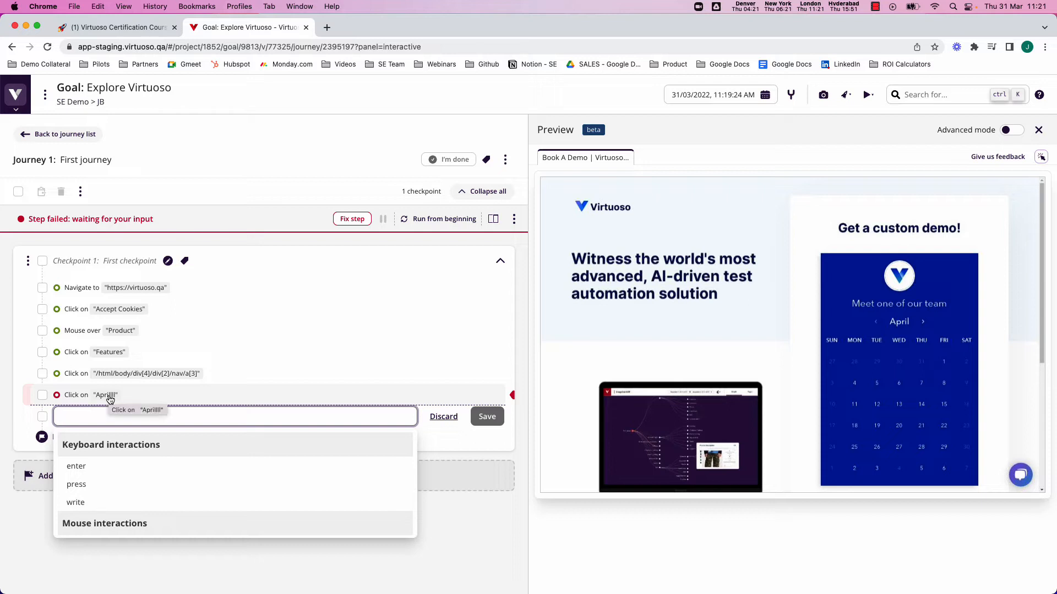
- Correct the misspelled step's element hint to April and return to the live preview
left_click(109, 396)
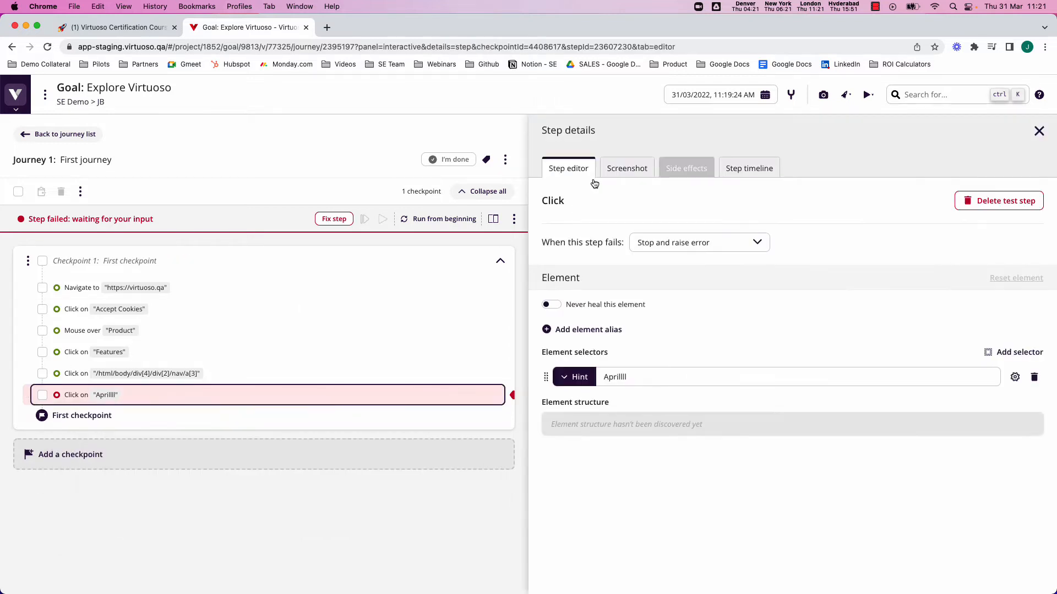
double_click(648, 381)
type("April")
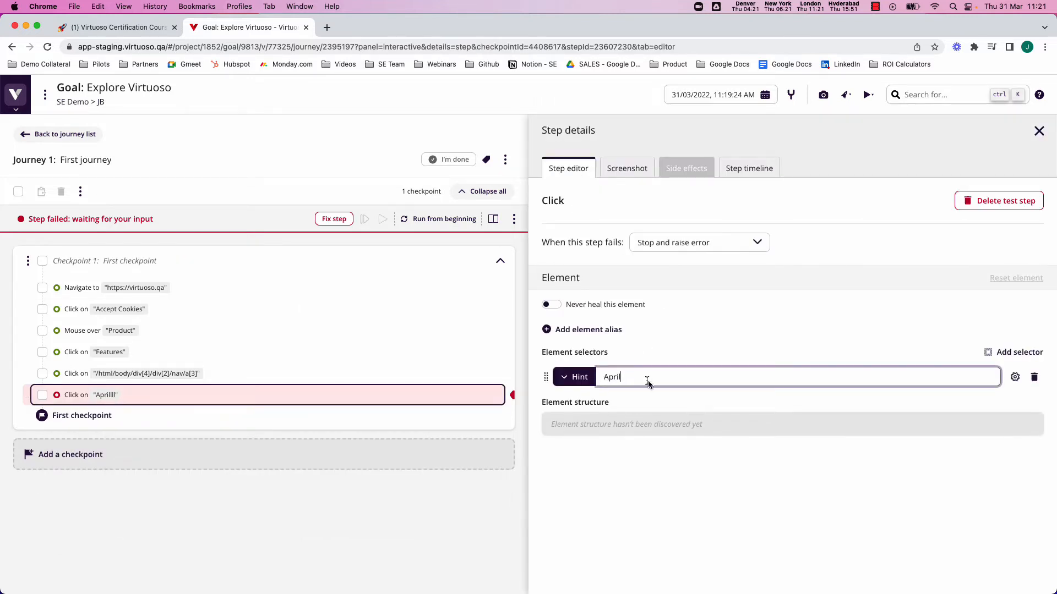
left_click(458, 514)
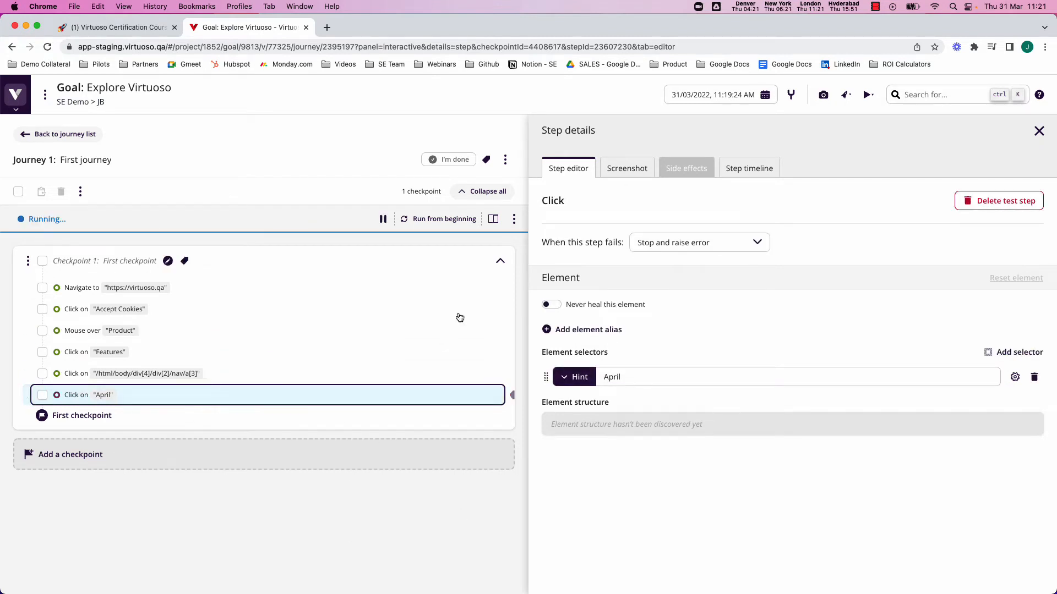
left_click(493, 219)
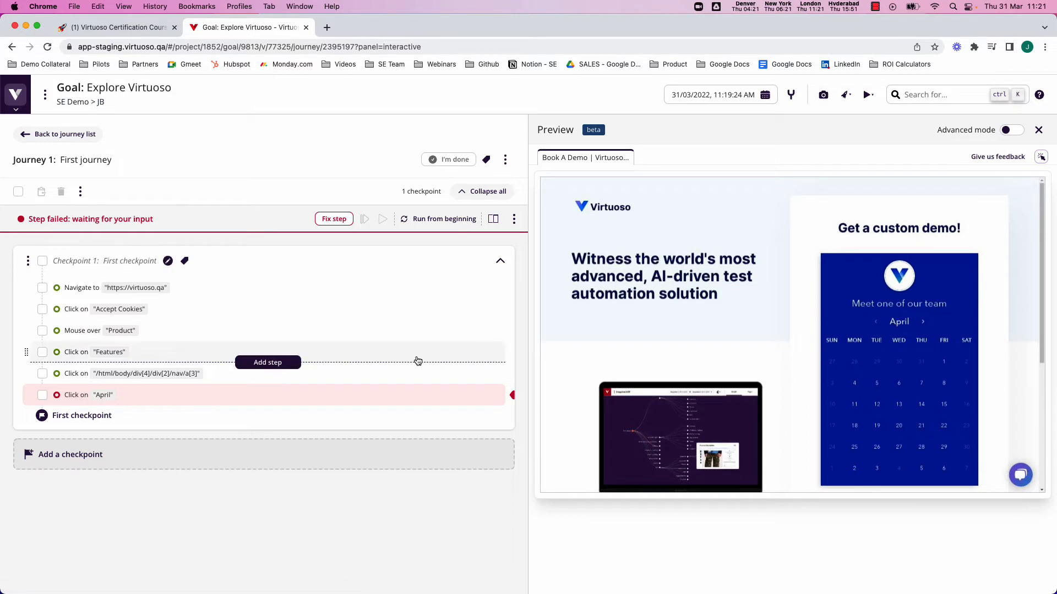
- Fix the failed April step by picking the April heading in the preview calendar, and rerun the journey from the beginning
left_click(333, 220)
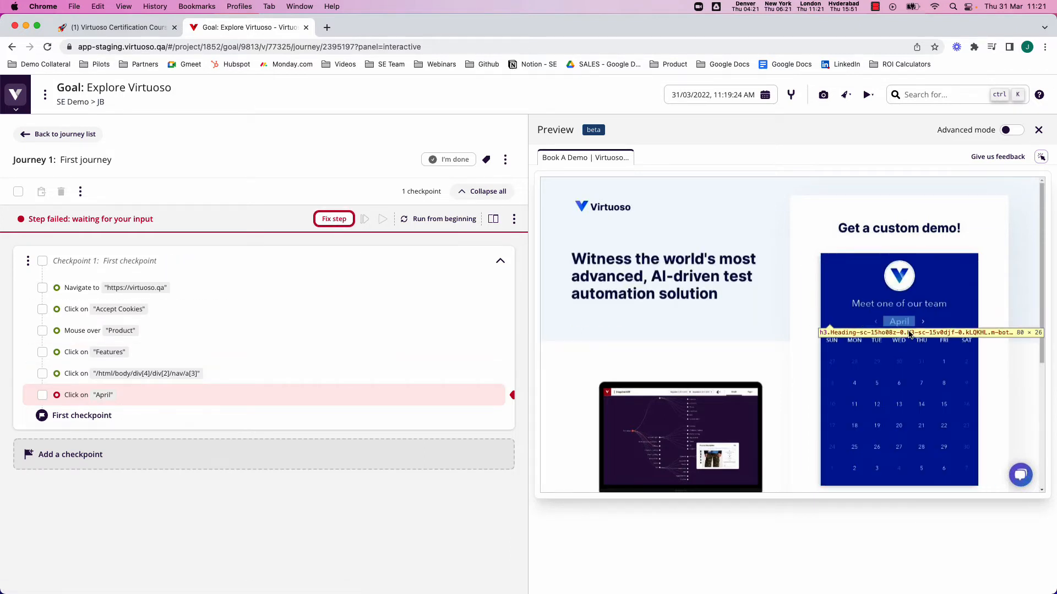
left_click(904, 328)
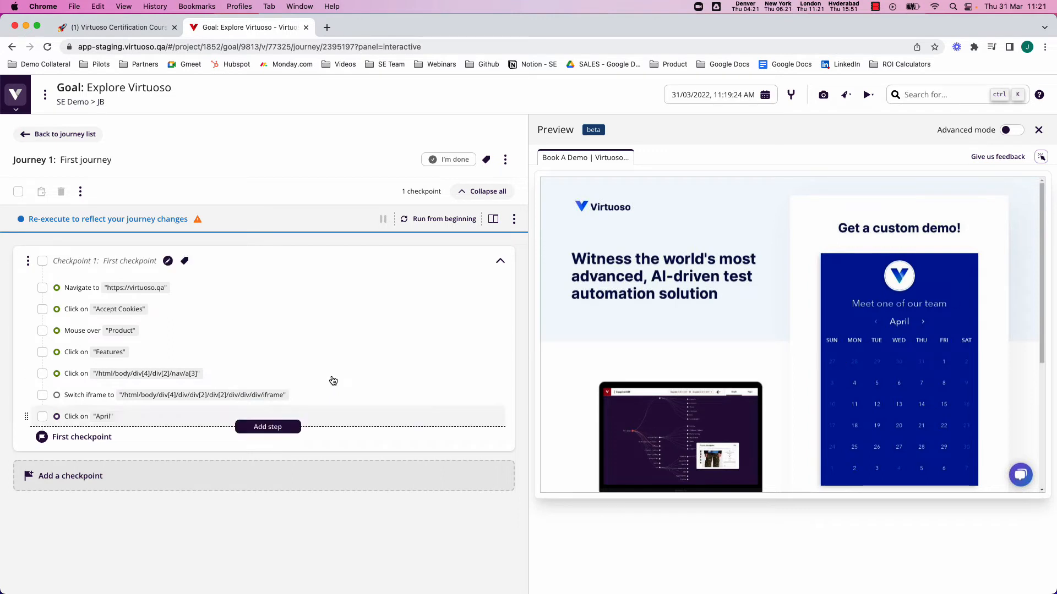
left_click(443, 219)
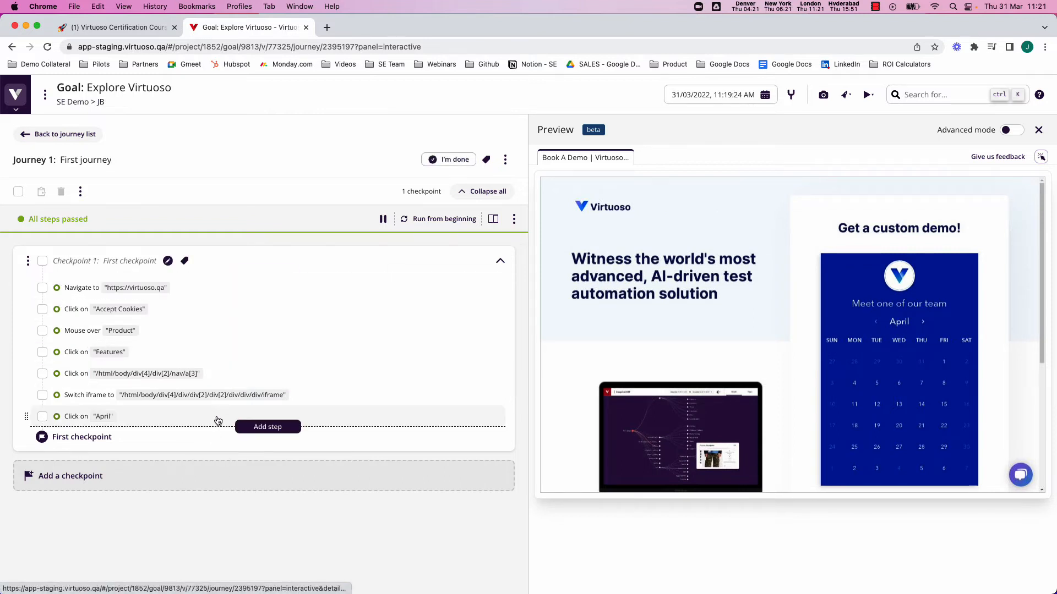
- Add the test step Click on "14" after the April step to choose the calendar date
left_click(257, 427)
type("Click ")
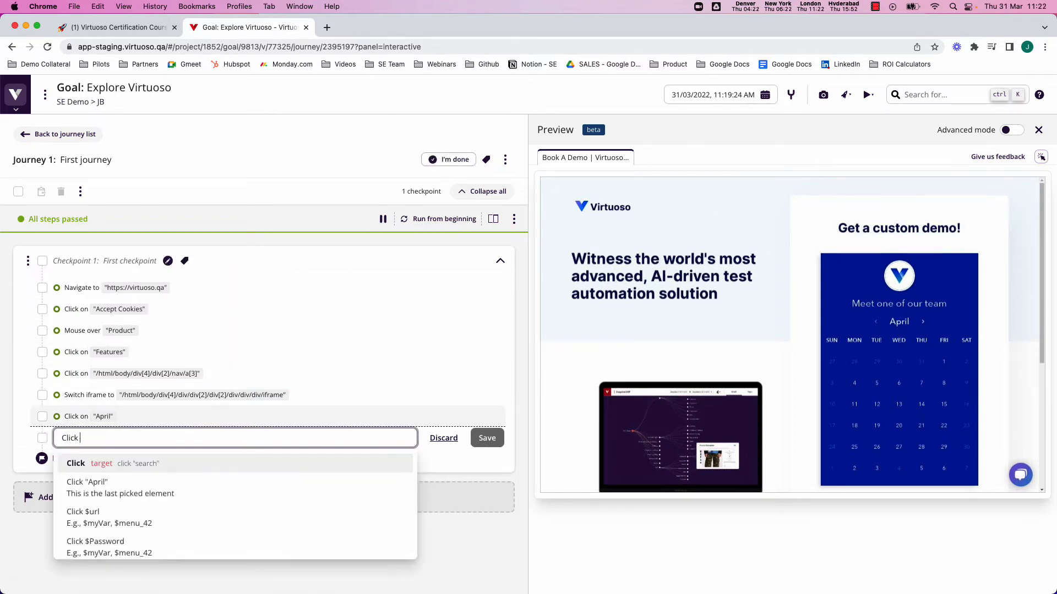
type("on \"14\"")
key("Return")
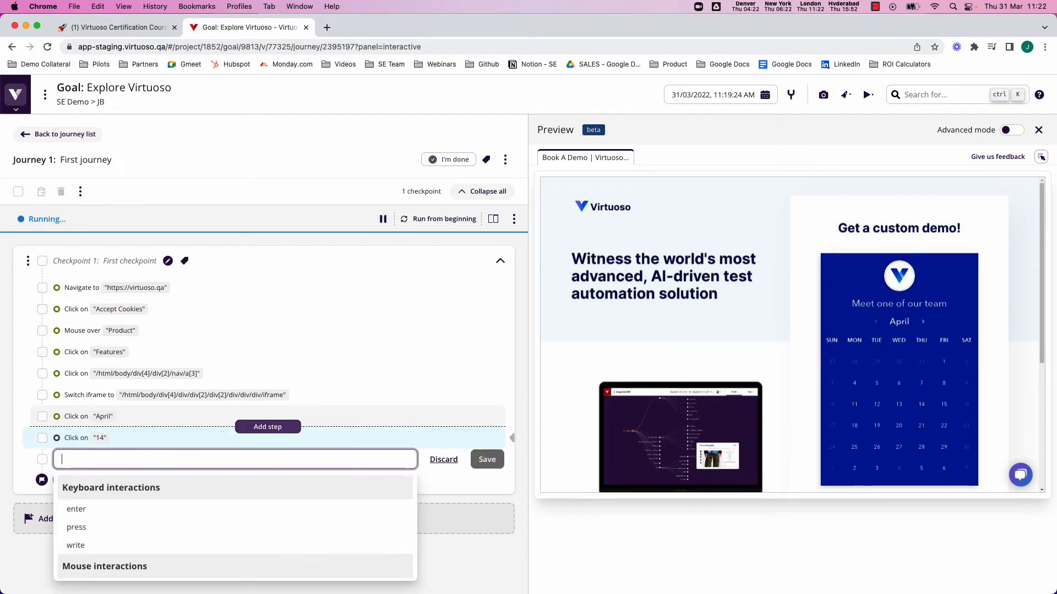
- Add the test step Click on "3:00am" and fix its target by picking the 3:00 am time slot in the preview
type("Clic")
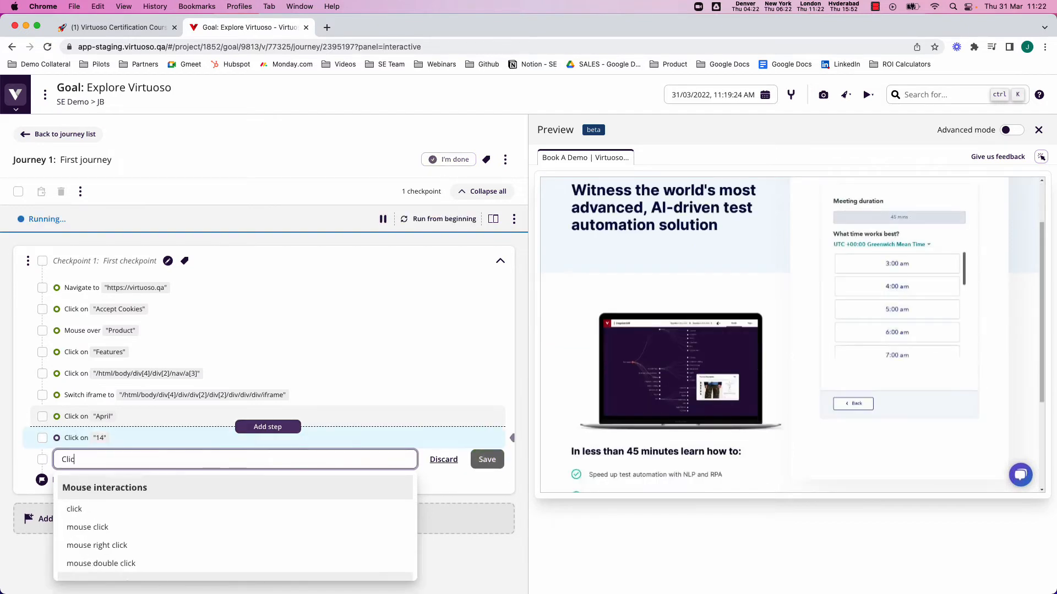
type("k on \"3:0")
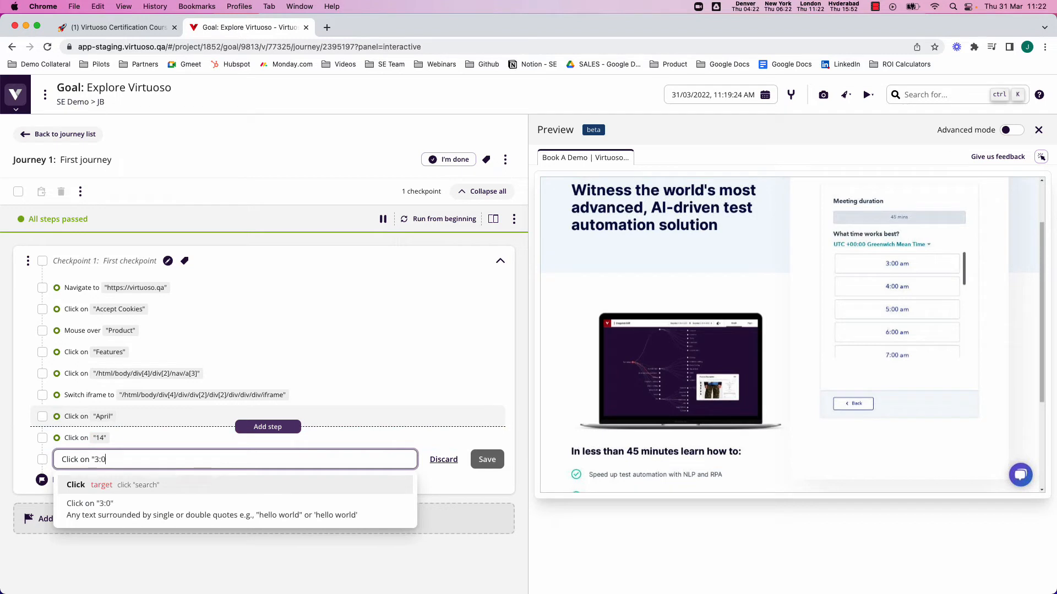
type("0am\"")
key("Return")
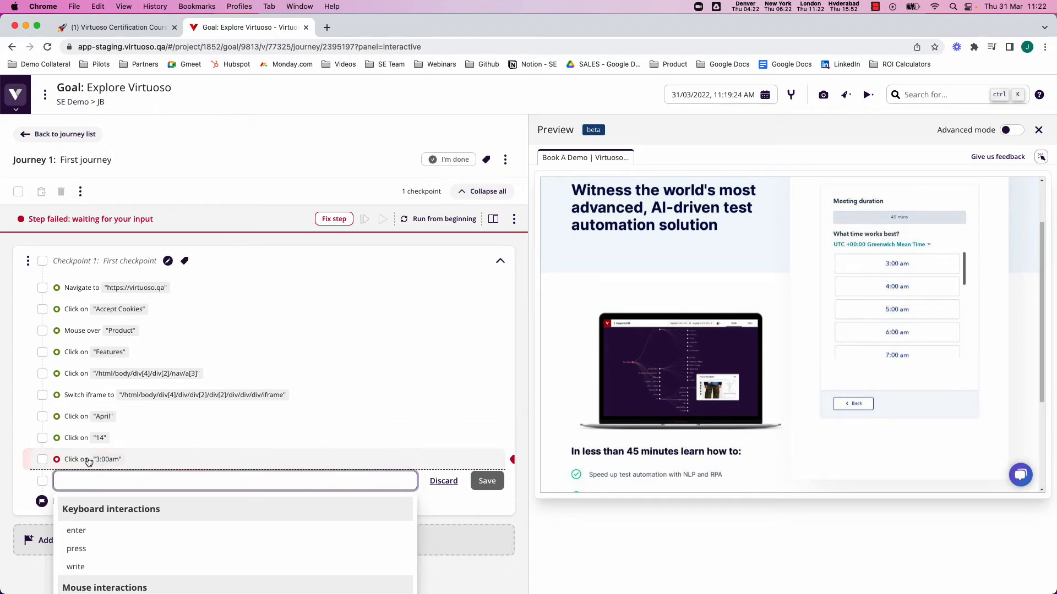
left_click(334, 220)
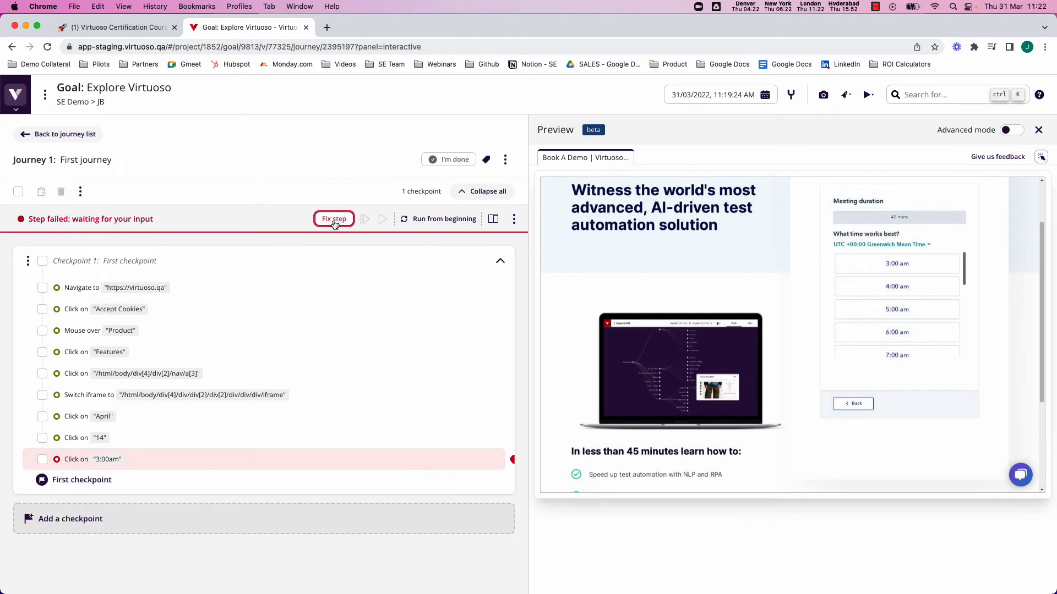
left_click(892, 266)
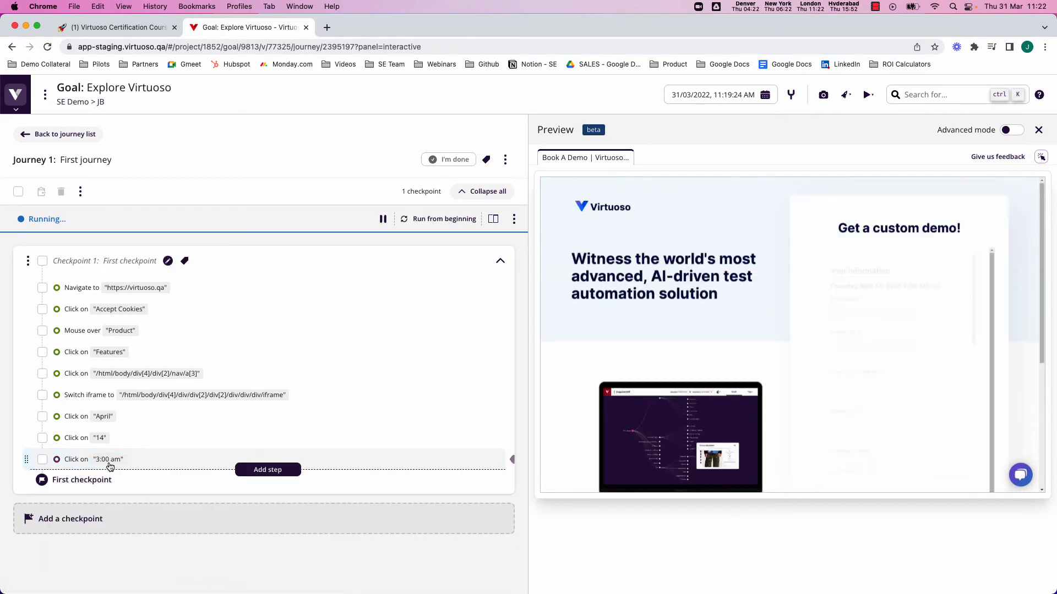
- Start a new test step after the 3:00 am step, using the Write command with a sample first name
left_click(274, 471)
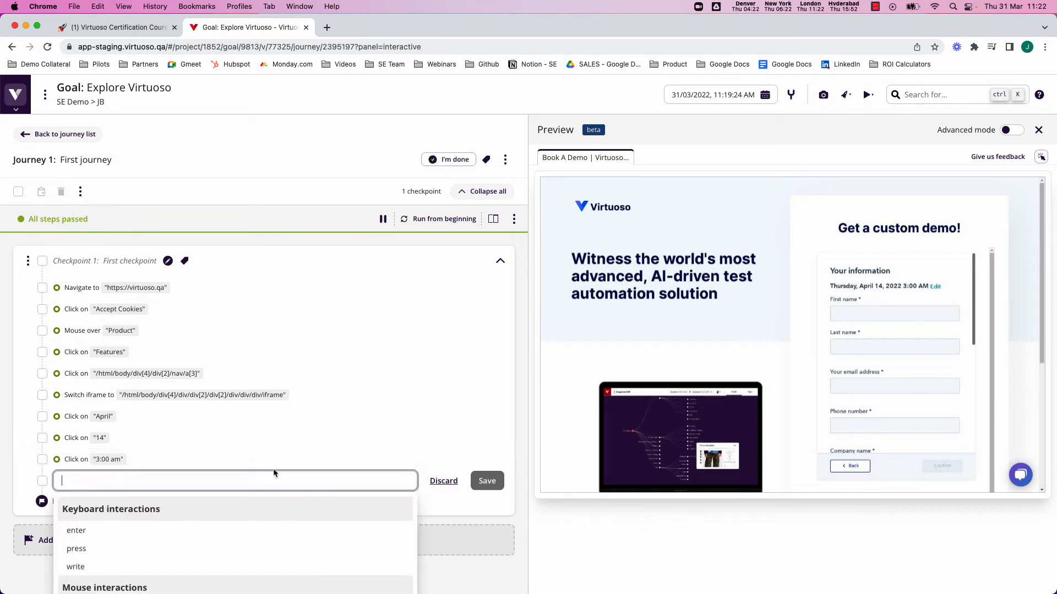
type("Clic")
key("BackSpace")
key("BackSpace")
key("BackSpace")
key("BackSpace")
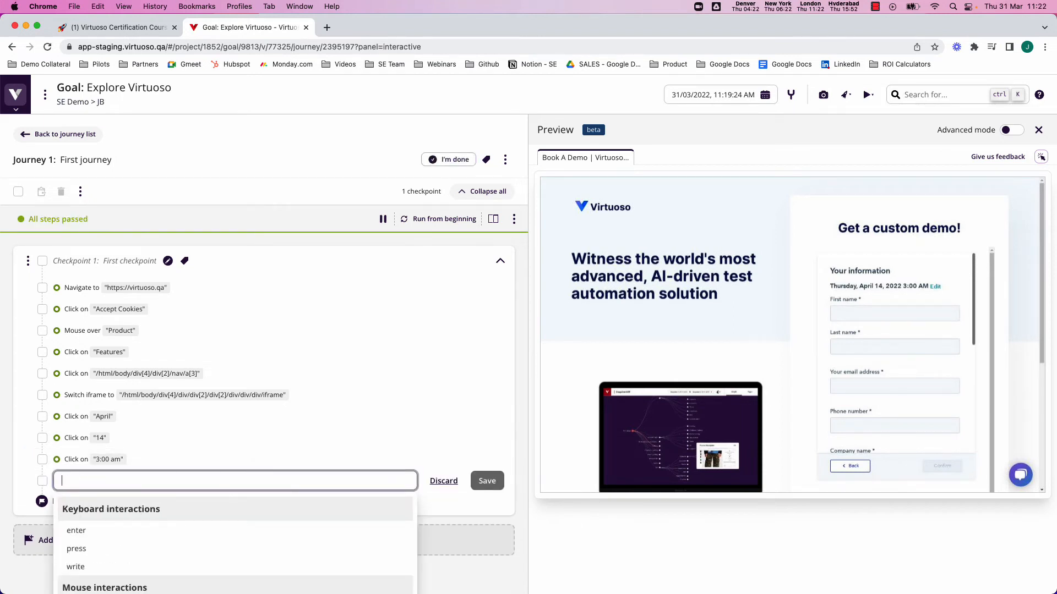
type("Write \"James\" in")
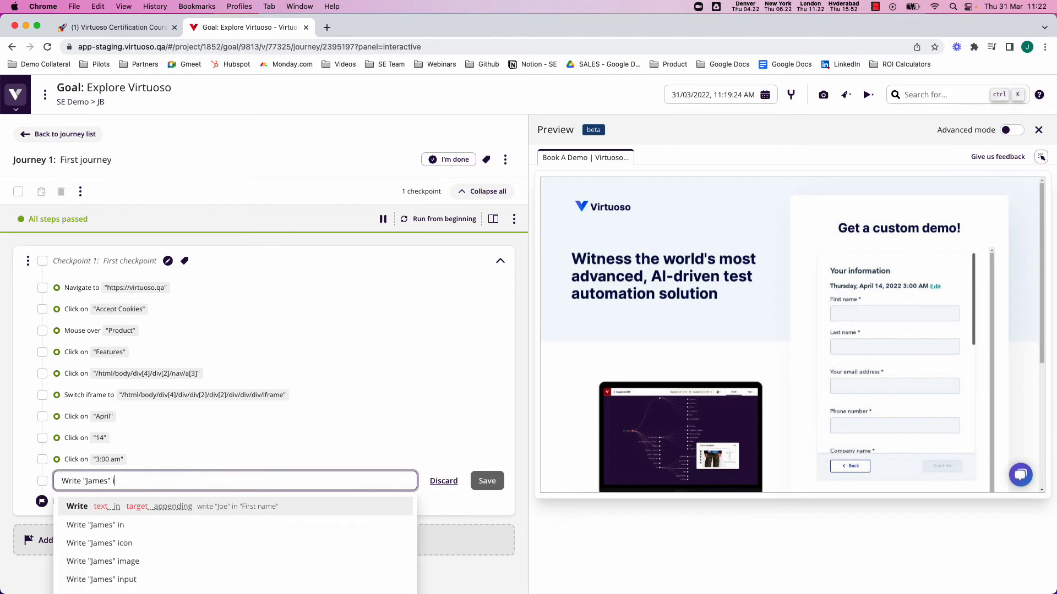
- Target the write step at the First name field by picking it in the preview, save it, and mark the journey as done
left_click(1041, 157)
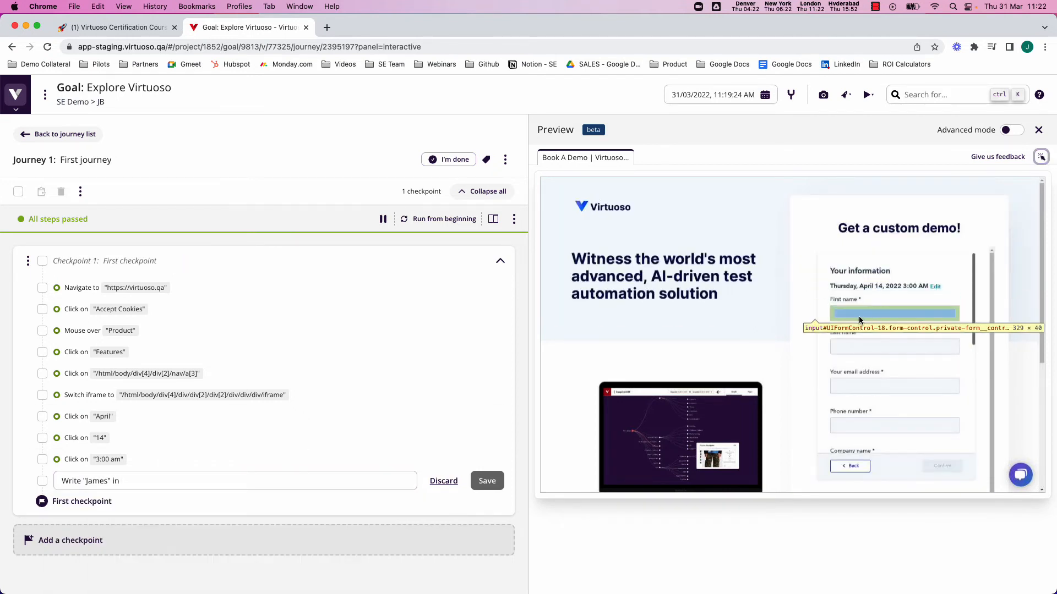
left_click(858, 316)
left_click(174, 484)
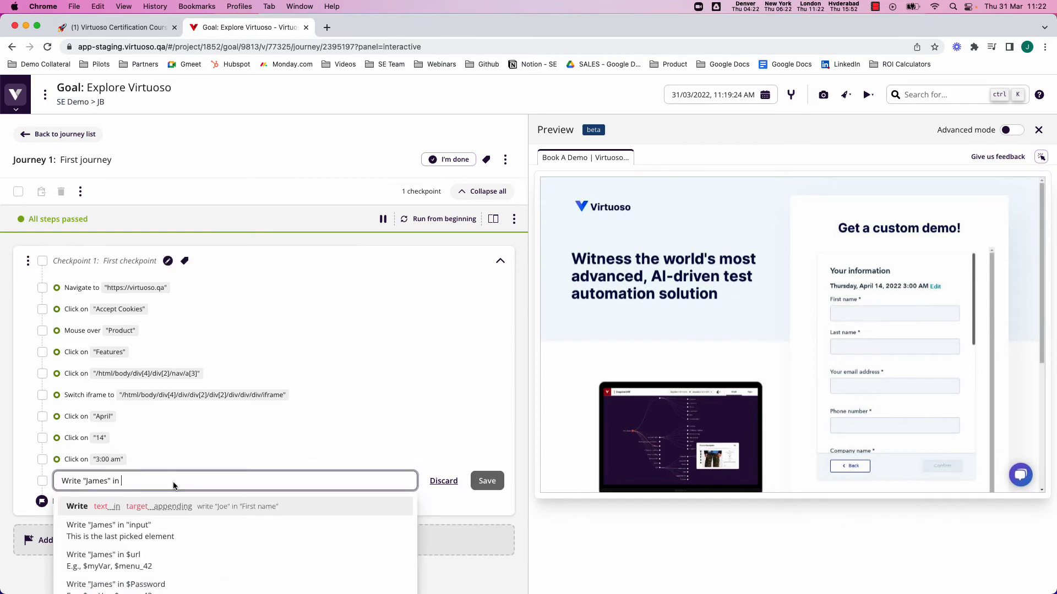
left_click(143, 529)
left_click(489, 482)
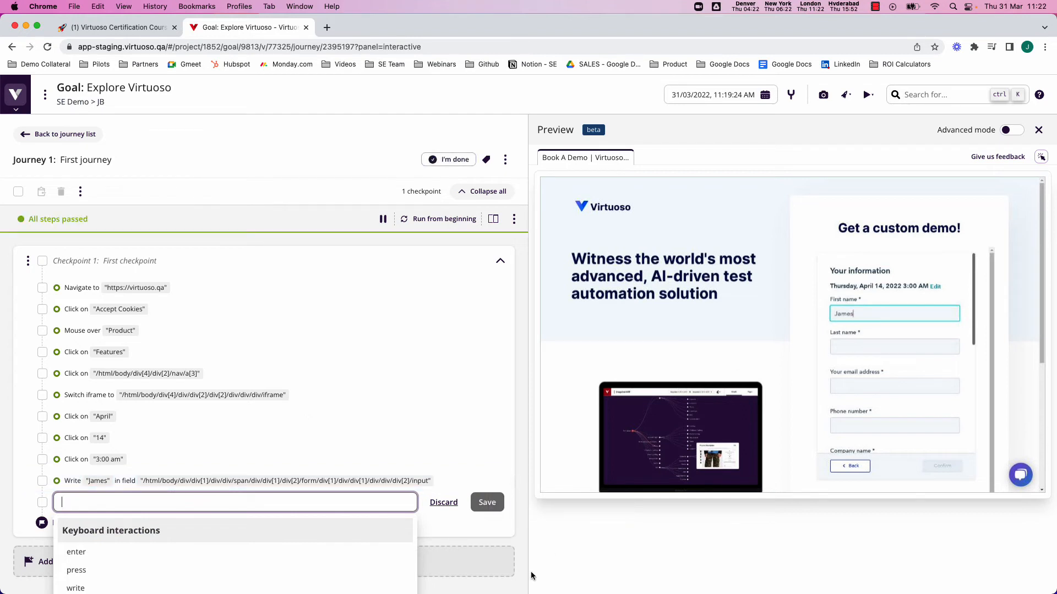
left_click(517, 558)
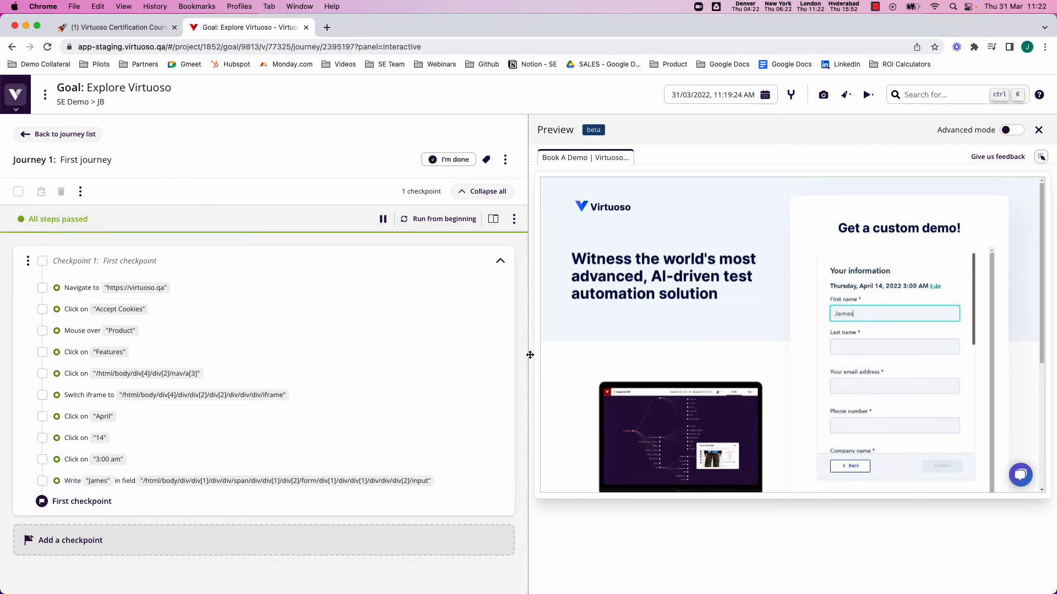
left_click(438, 160)
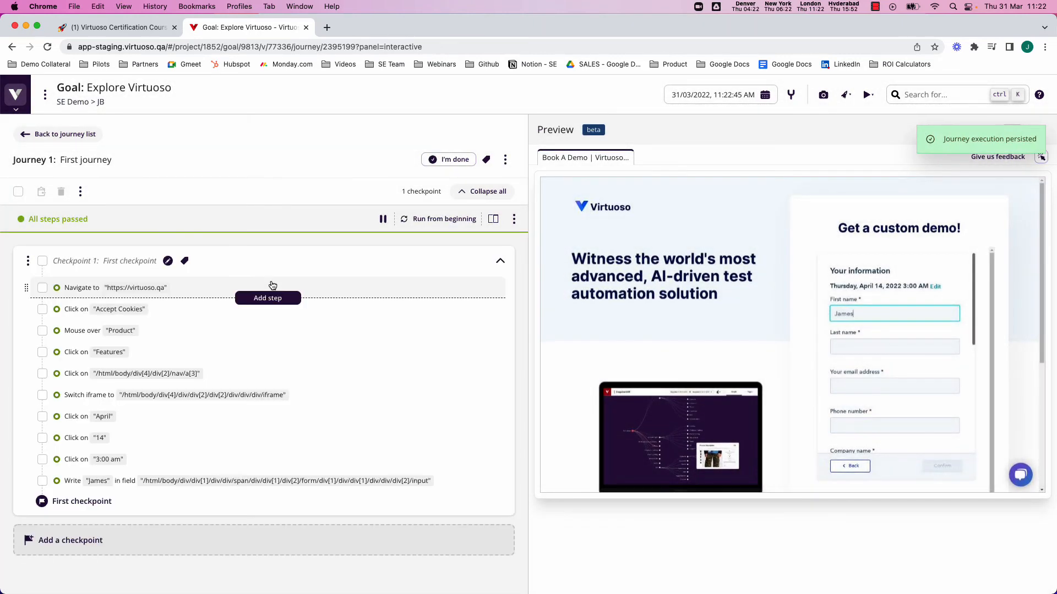
- Open the first journey of the latest Explore Virtuoso execution from the project activity
left_click(16, 98)
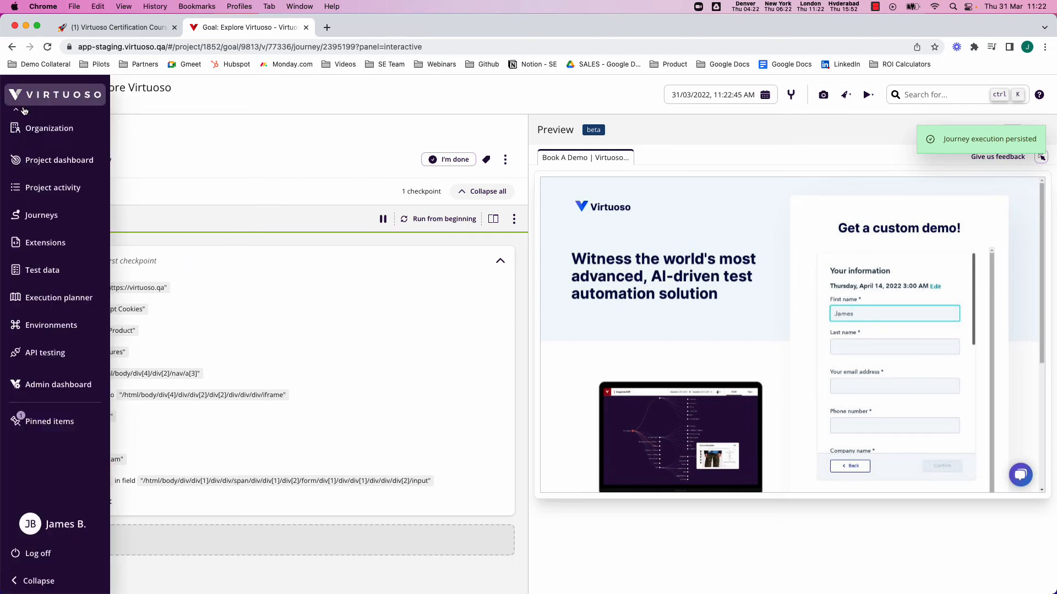
left_click(91, 190)
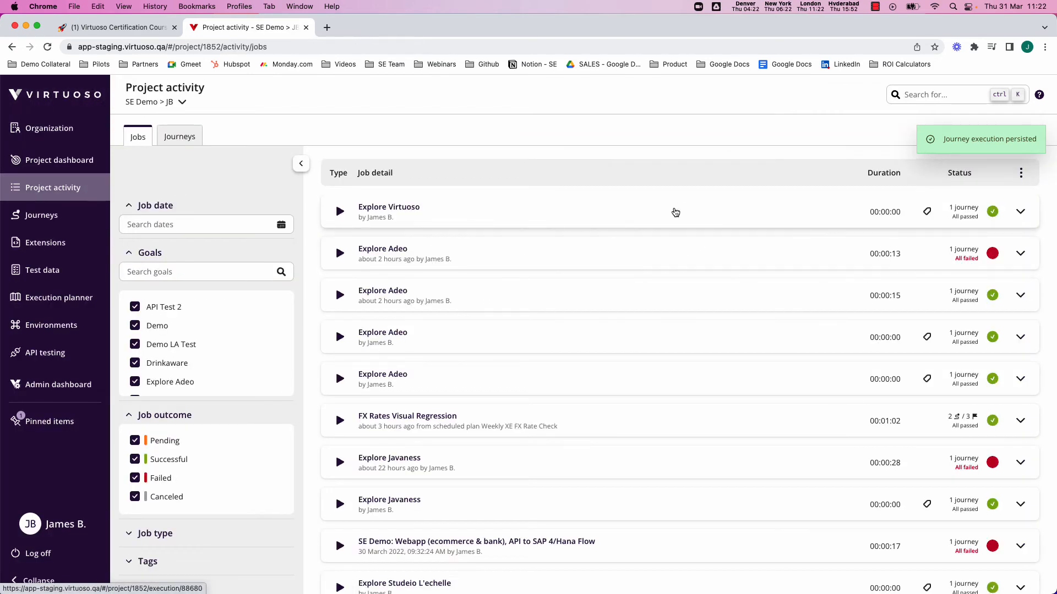
left_click(676, 213)
left_click(283, 201)
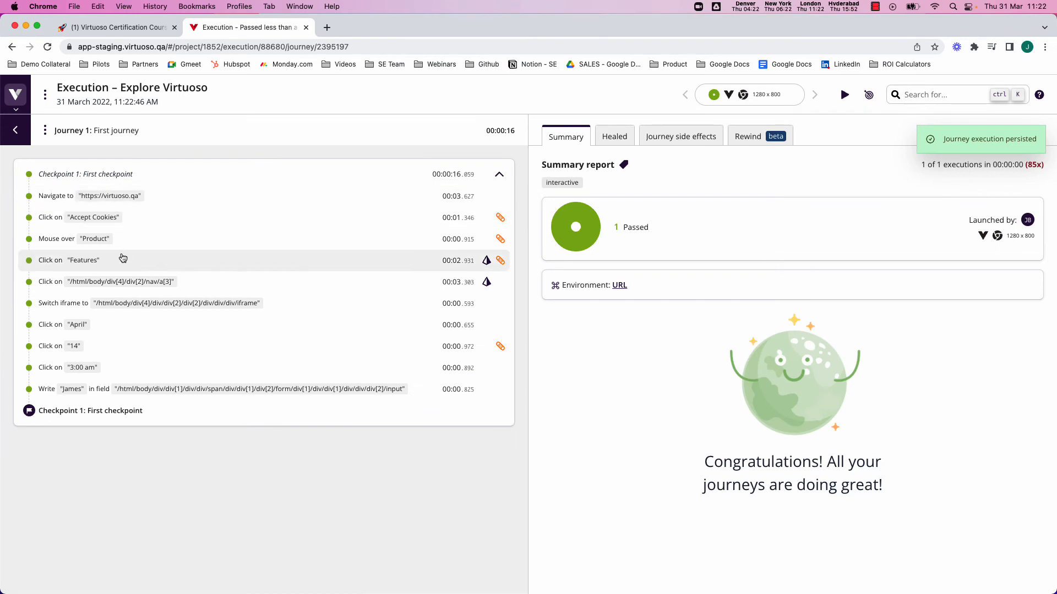
- Examine the Click on "Features" step's screenshots before and after the interaction, and its healing details
left_click(88, 262)
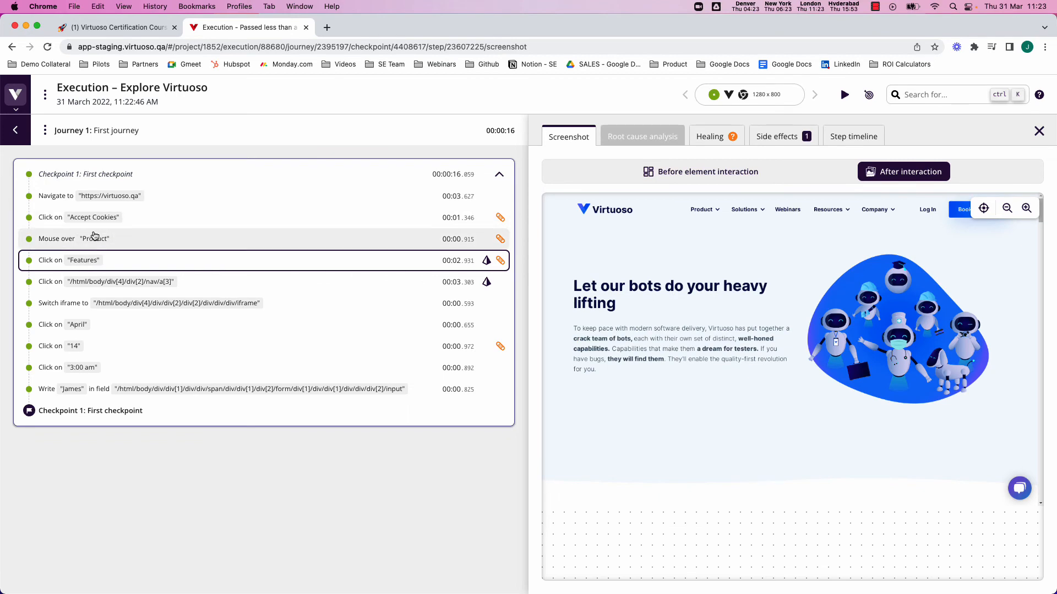
left_click(730, 172)
left_click(898, 175)
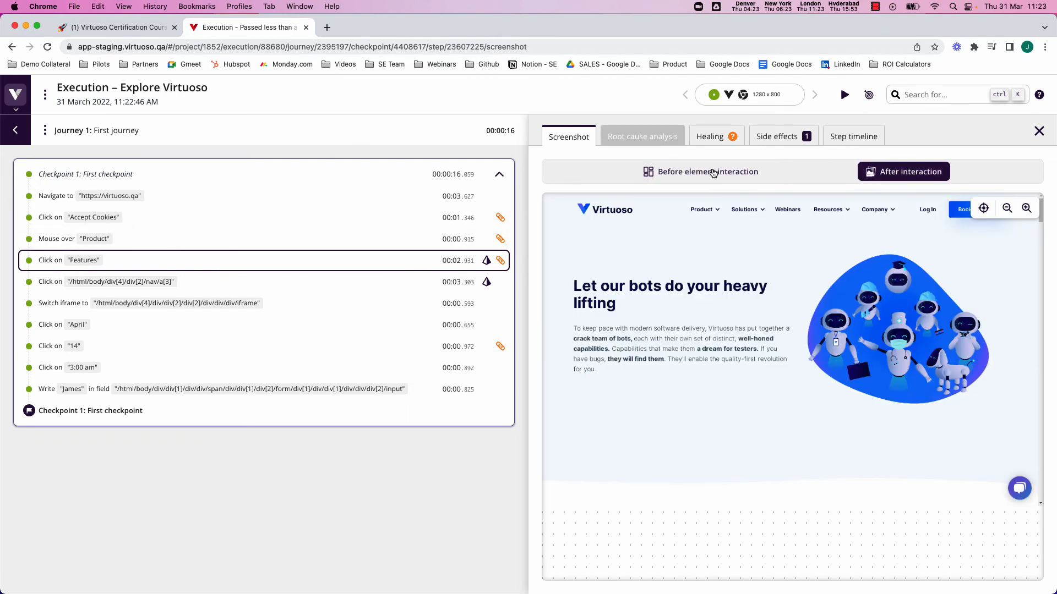
left_click(709, 173)
left_click(718, 135)
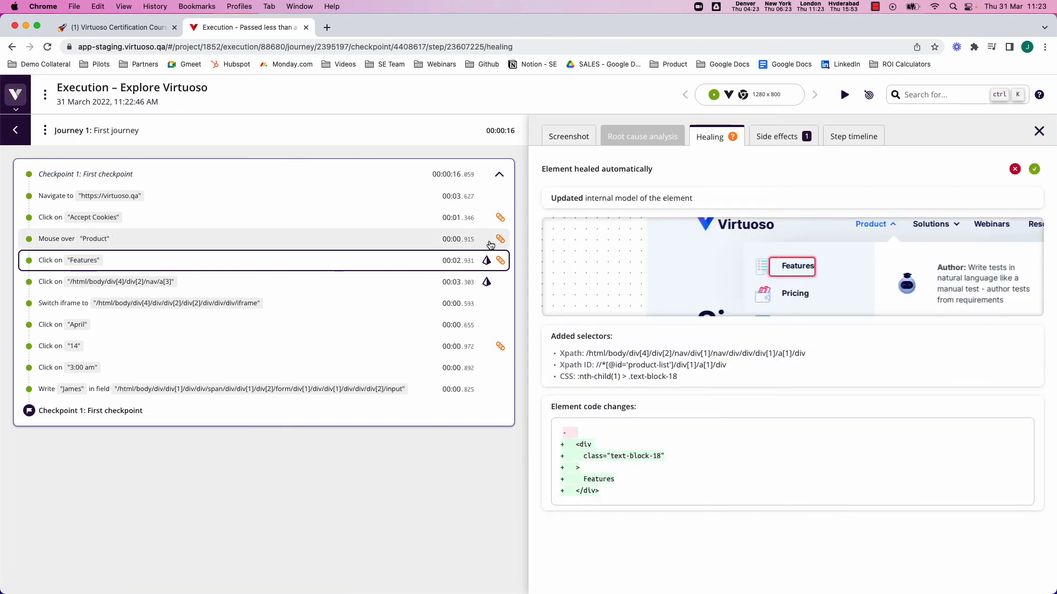
- Review the healing details of the "Product", "Accept Cookies" and "14" steps in the execution
left_click(499, 238)
left_click(497, 223)
left_click(502, 355)
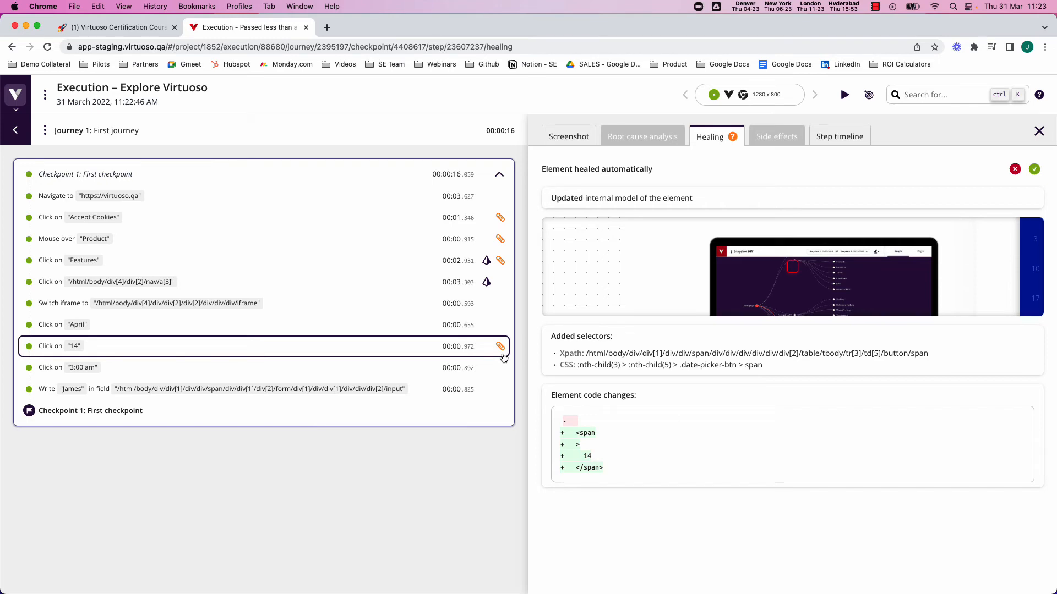
- Return to the Explore Virtuoso goal through the project dashboard and open First journey with its live preview
left_click(15, 98)
left_click(41, 162)
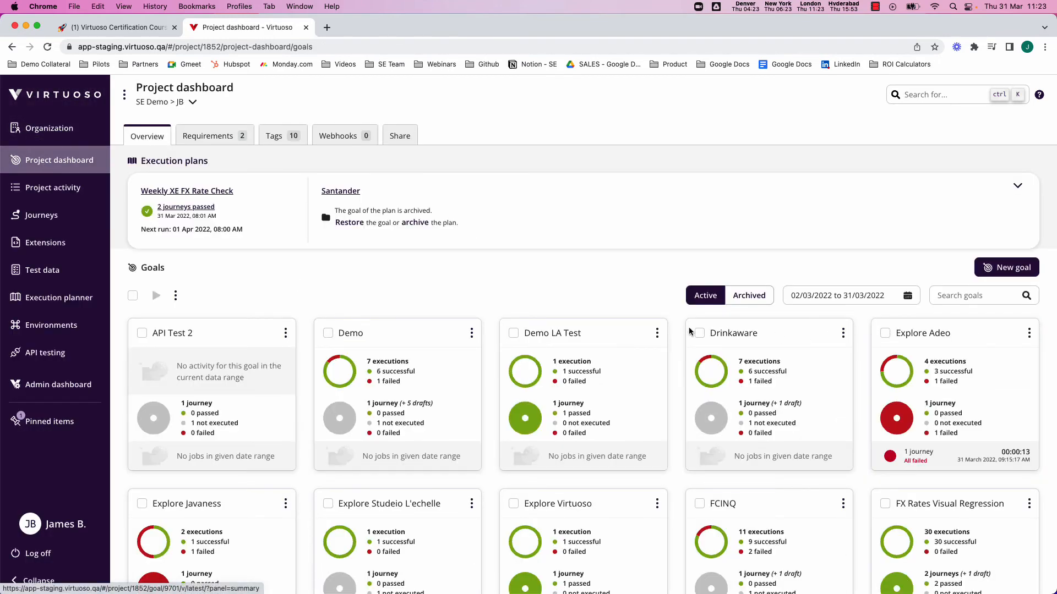
left_click(574, 512)
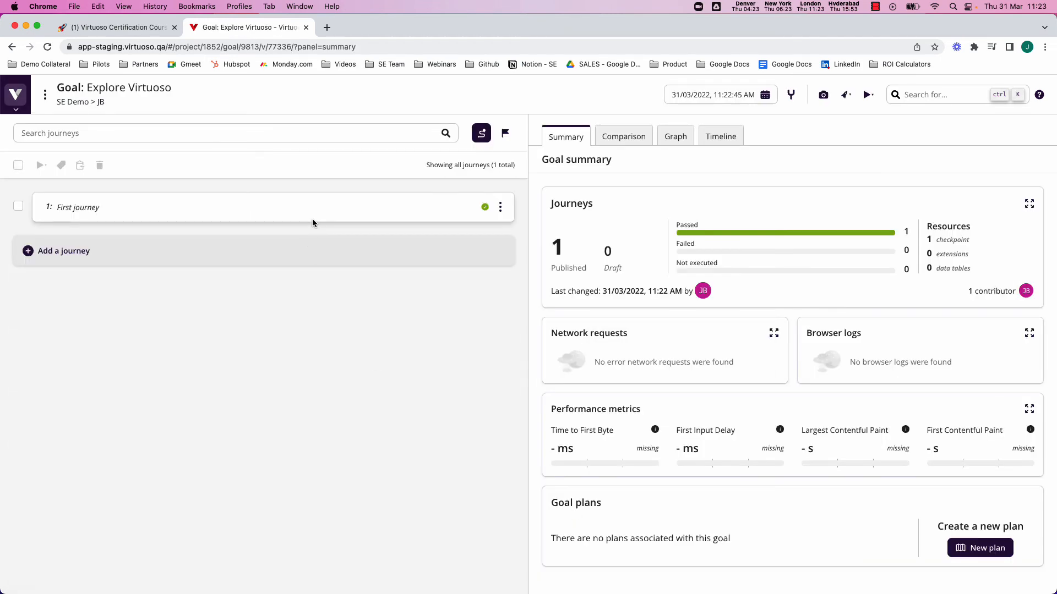
left_click(311, 219)
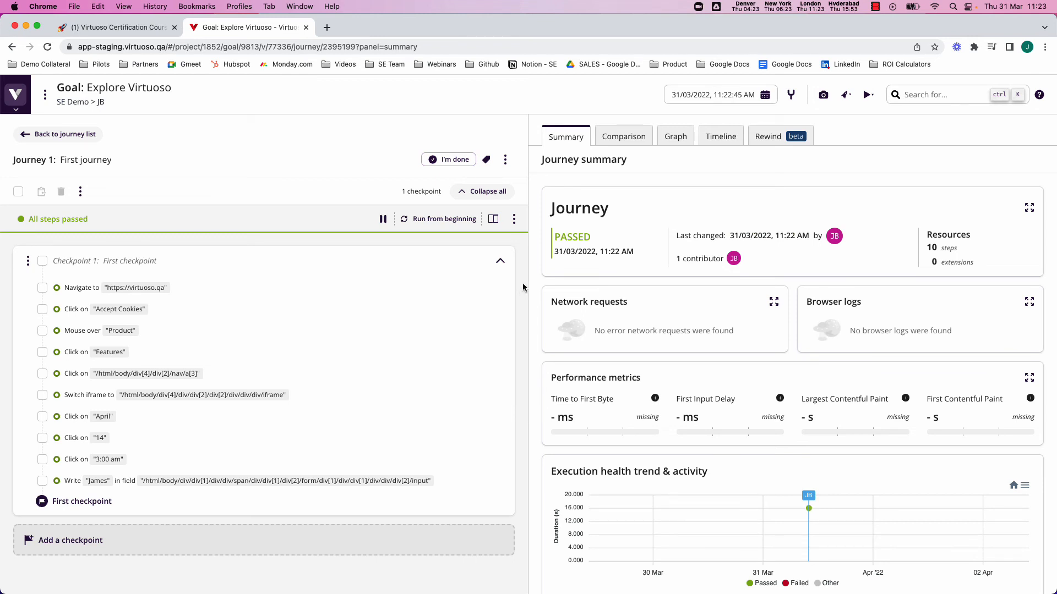
left_click(492, 219)
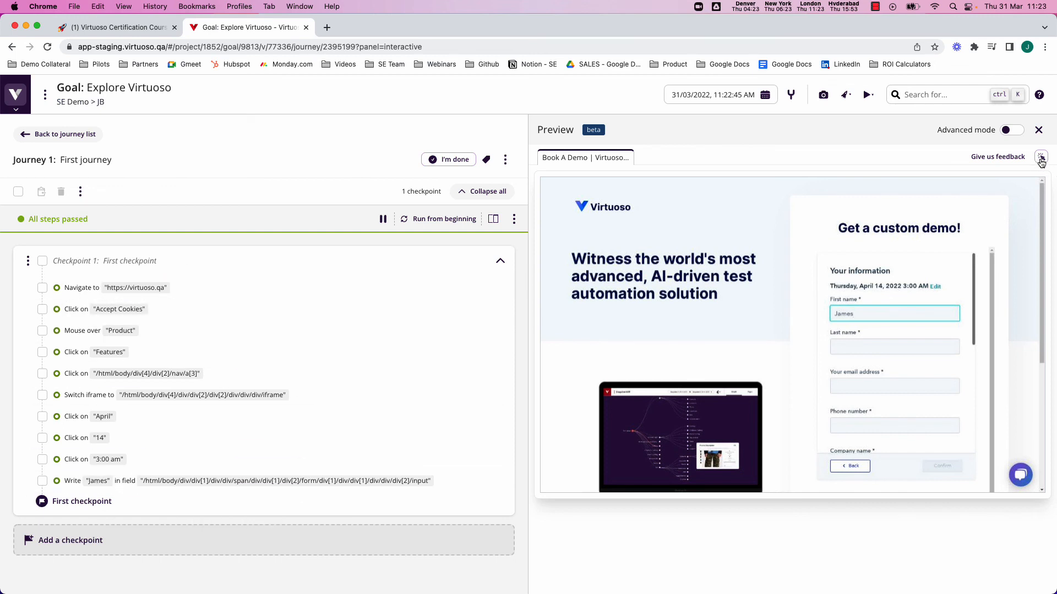
- Enable the preview's advanced mode and inspect the booking form's Back button and its icon's class attribute in DevTools
left_click(1014, 131)
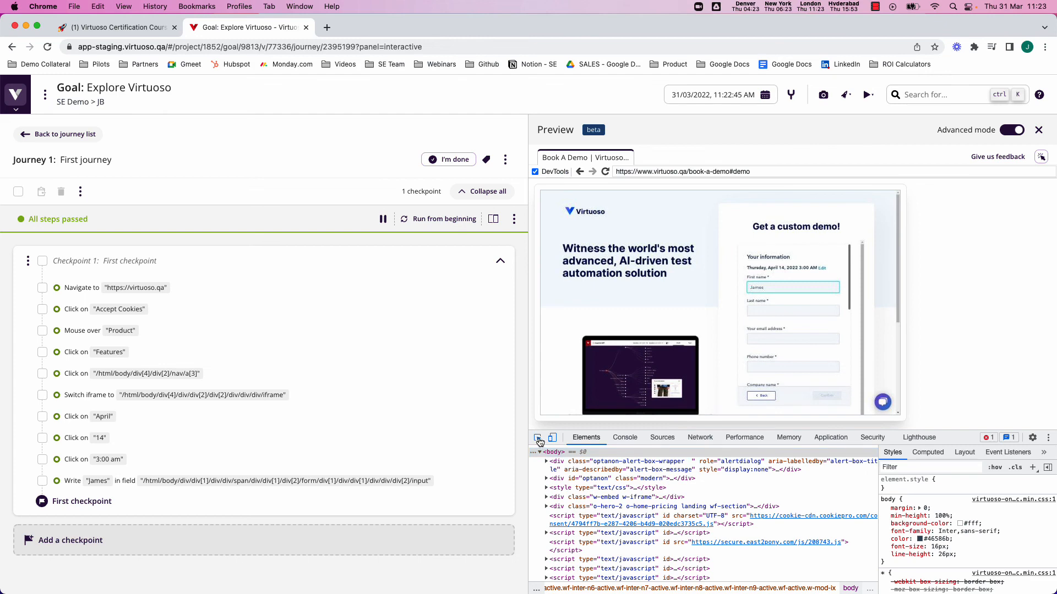
left_click(538, 441)
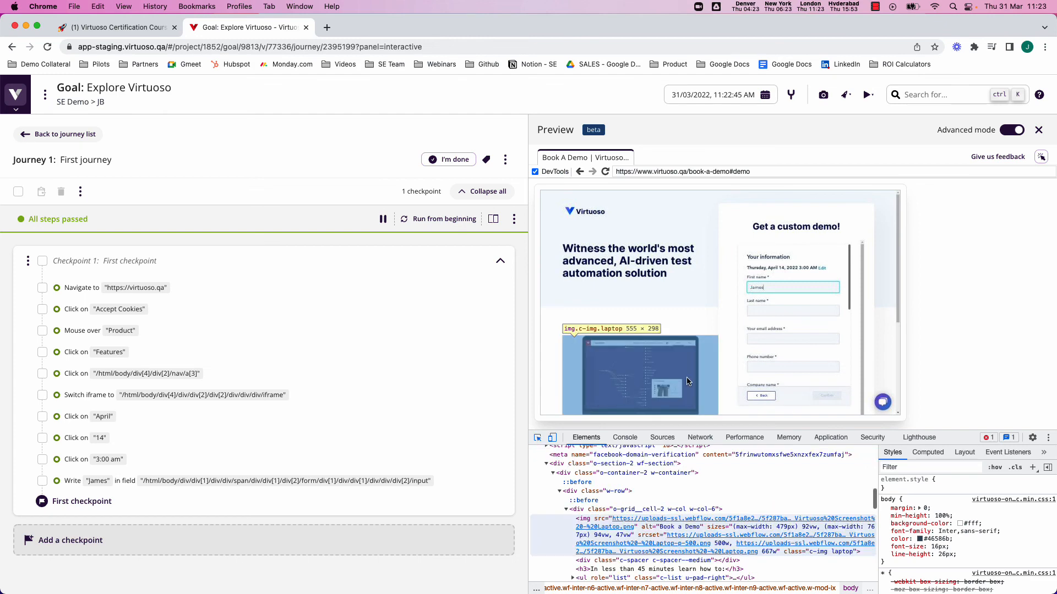
left_click(761, 398)
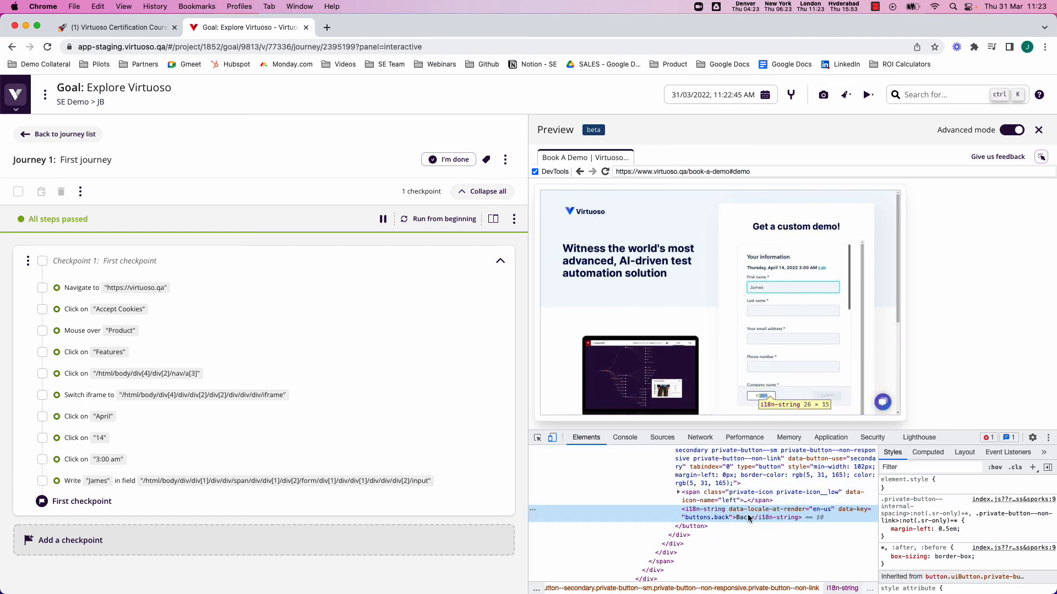
left_click(787, 494)
left_click(787, 494)
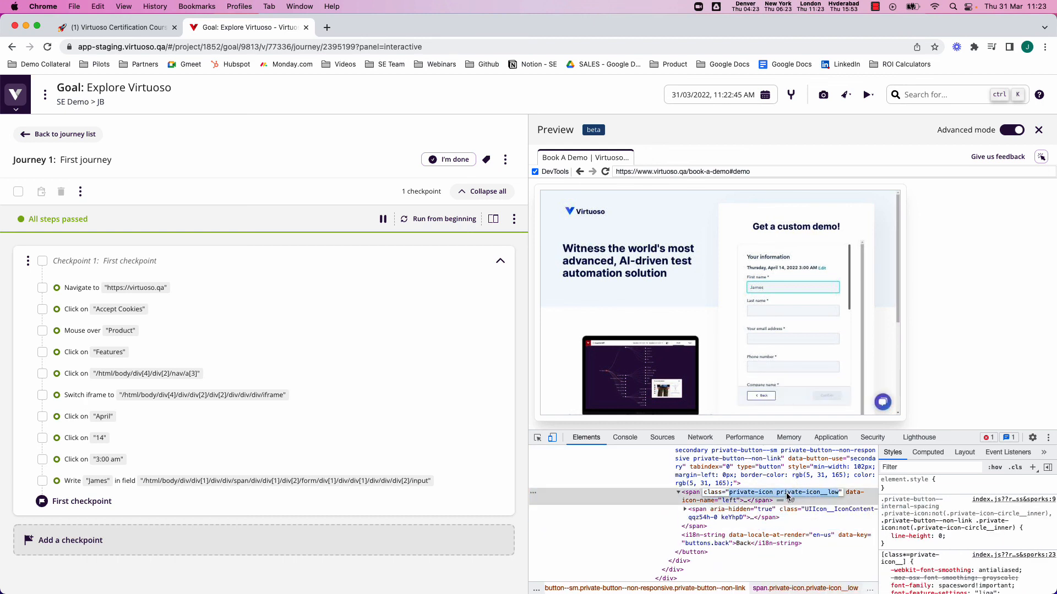